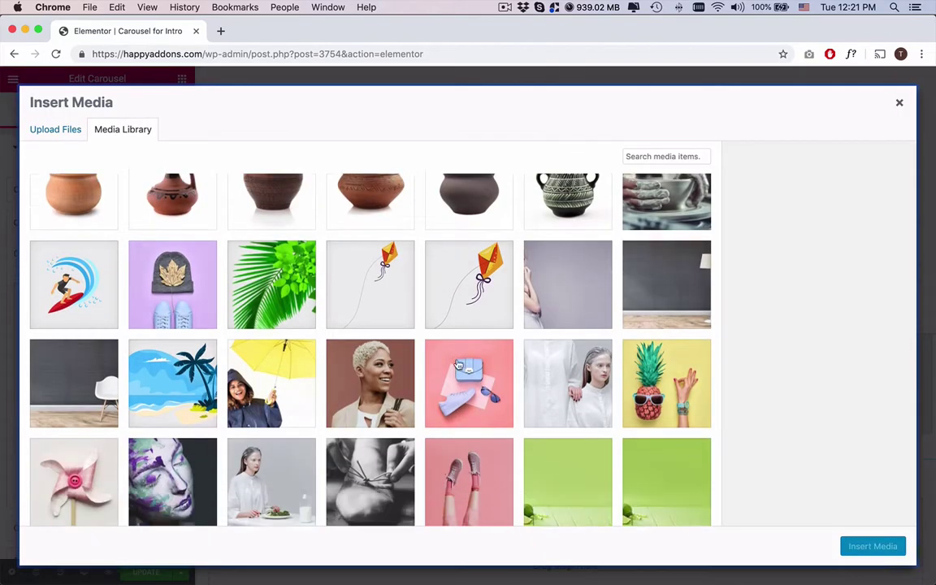
Step: Set the third carousel item's image to carousel3.jpg from the media library and collapse the item
scroll(453, 364, down, 3)
click(266, 338)
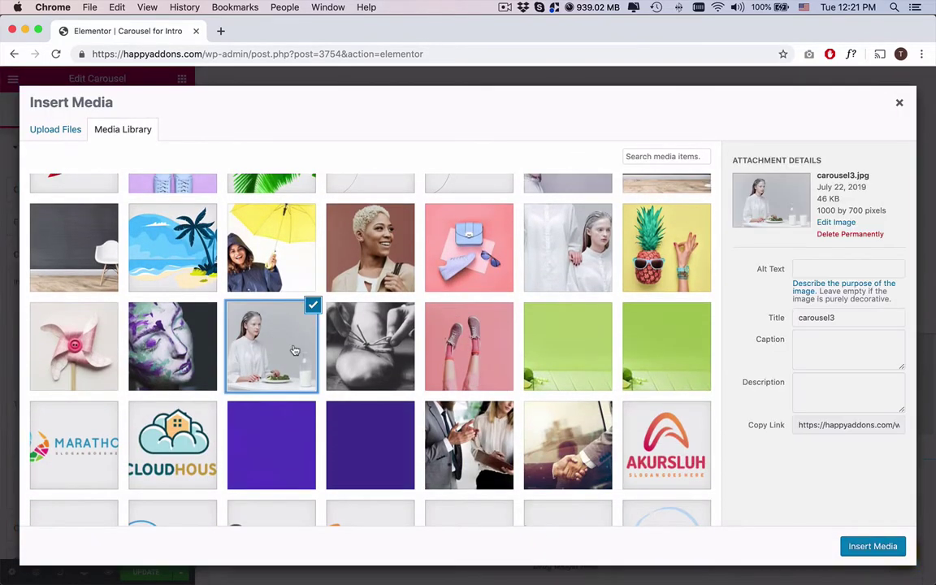
click(849, 546)
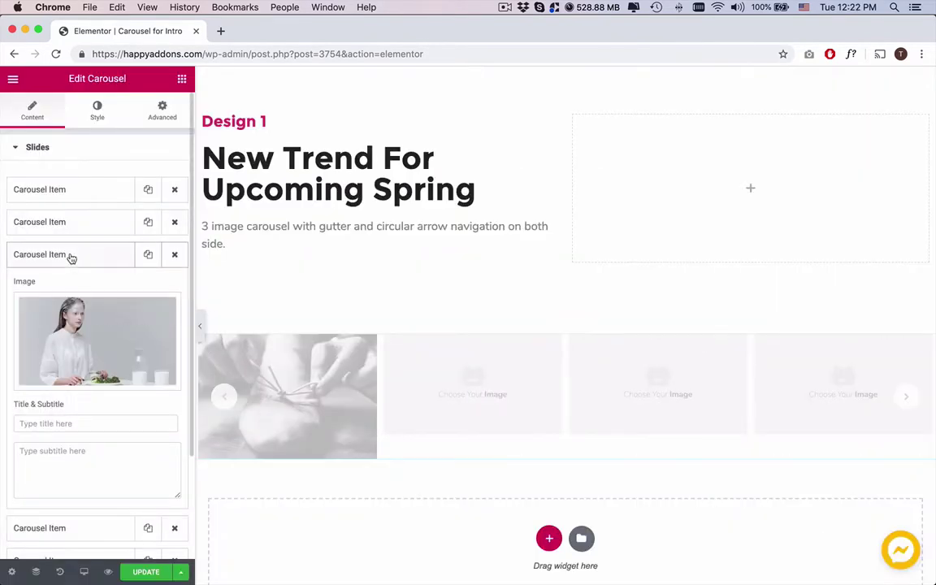
click(70, 257)
Step: Set the fourth carousel item's image to carousel4.jpg from the media library and collapse the item
click(70, 295)
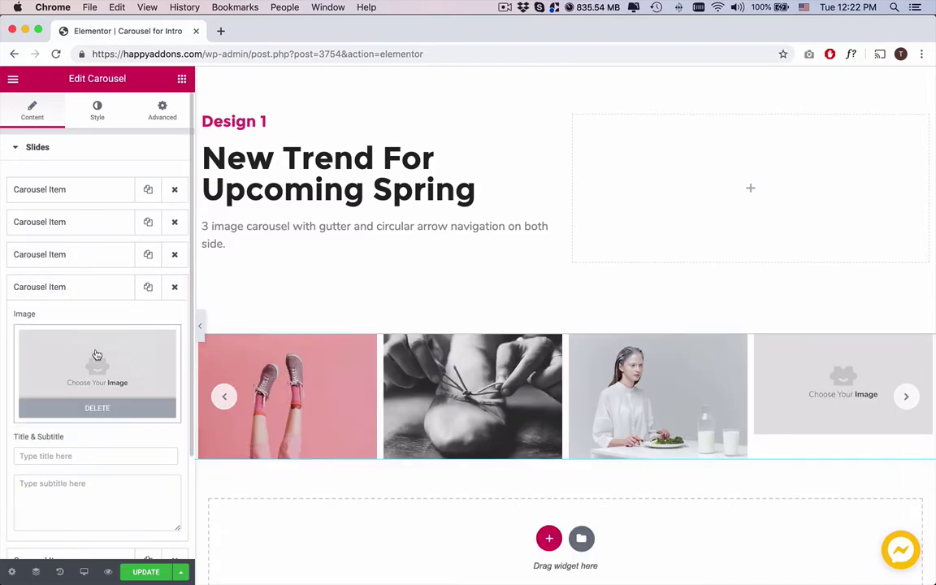
click(96, 355)
scroll(390, 455, down, 3)
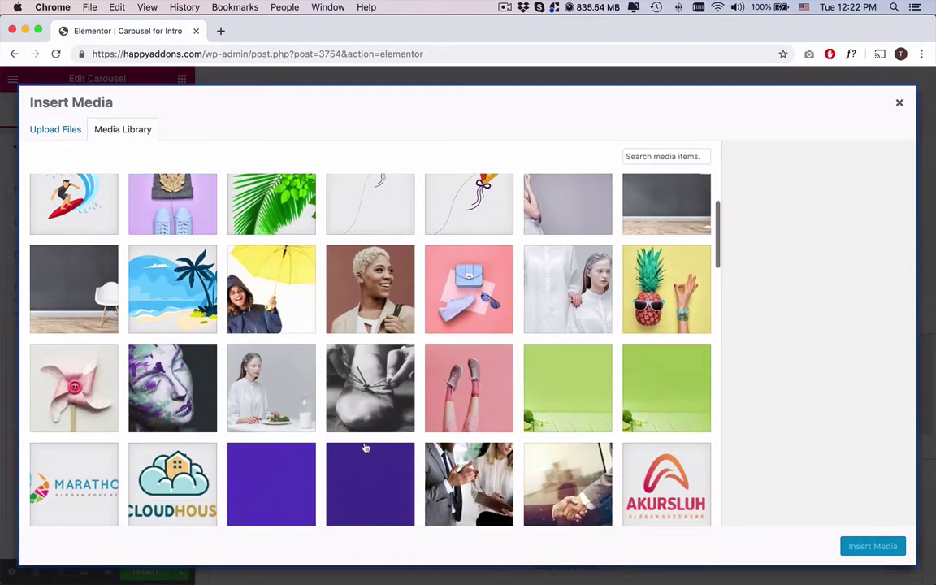
click(166, 399)
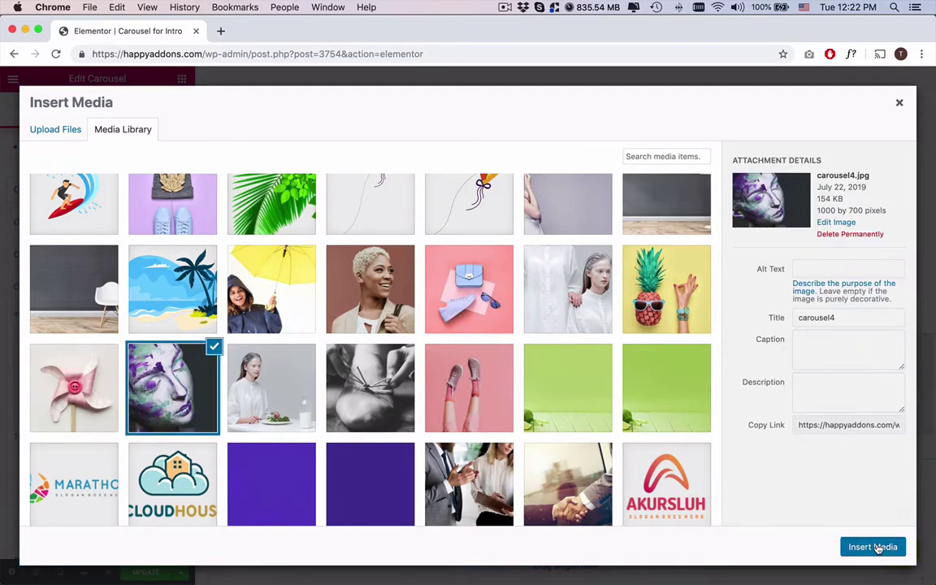
click(853, 546)
click(110, 300)
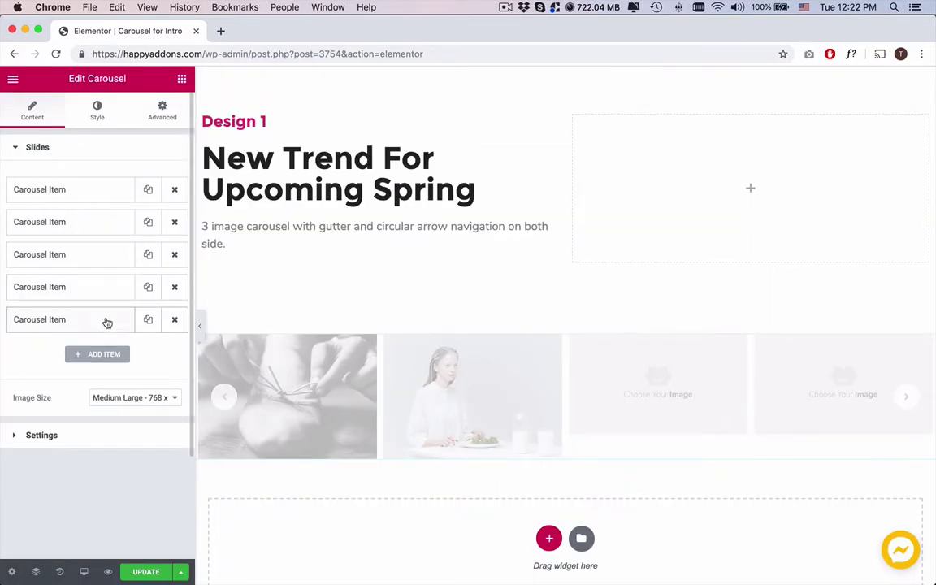
Step: Set the fifth carousel item's image to carousel5.jpg from the media library and collapse the item
click(105, 320)
scroll(341, 357, down, 2)
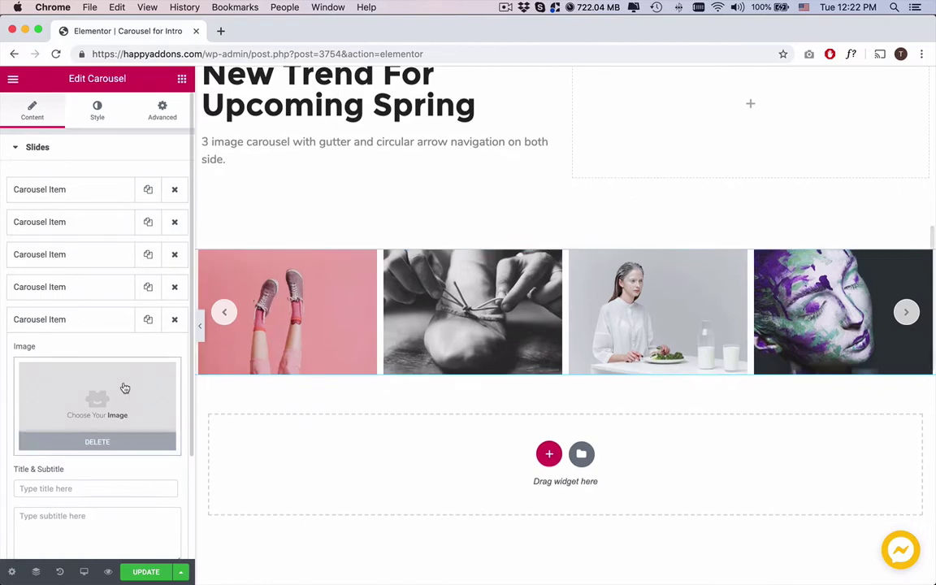
click(124, 387)
scroll(487, 374, down, 2)
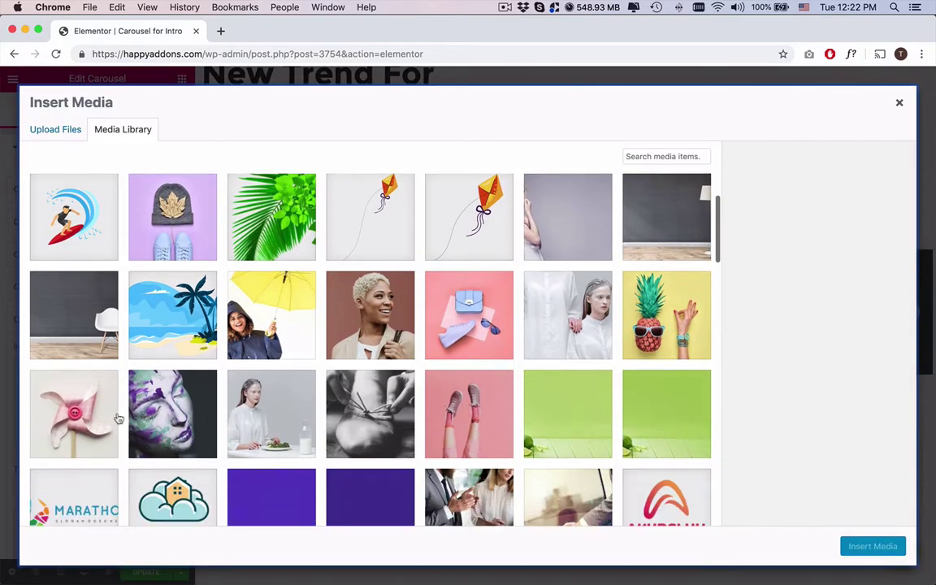
click(87, 412)
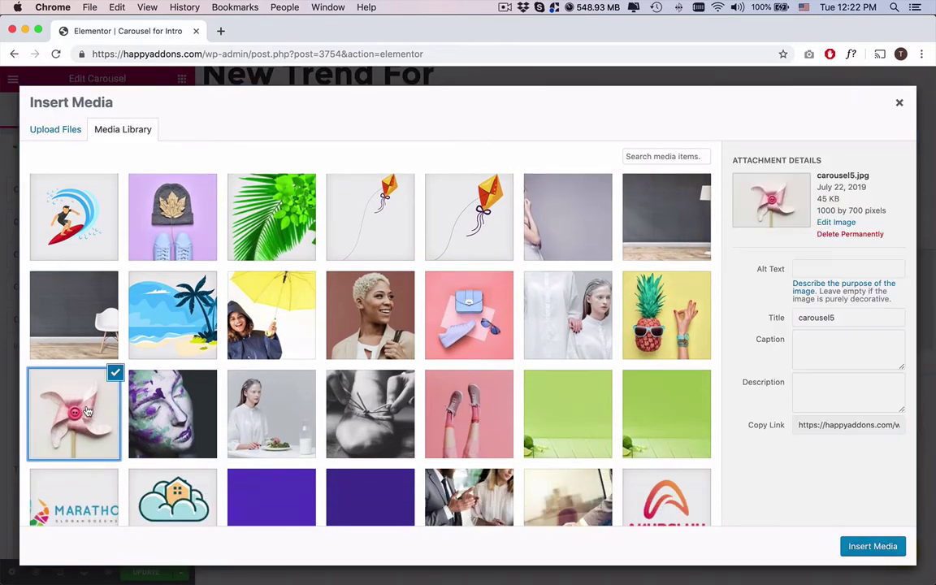
click(874, 546)
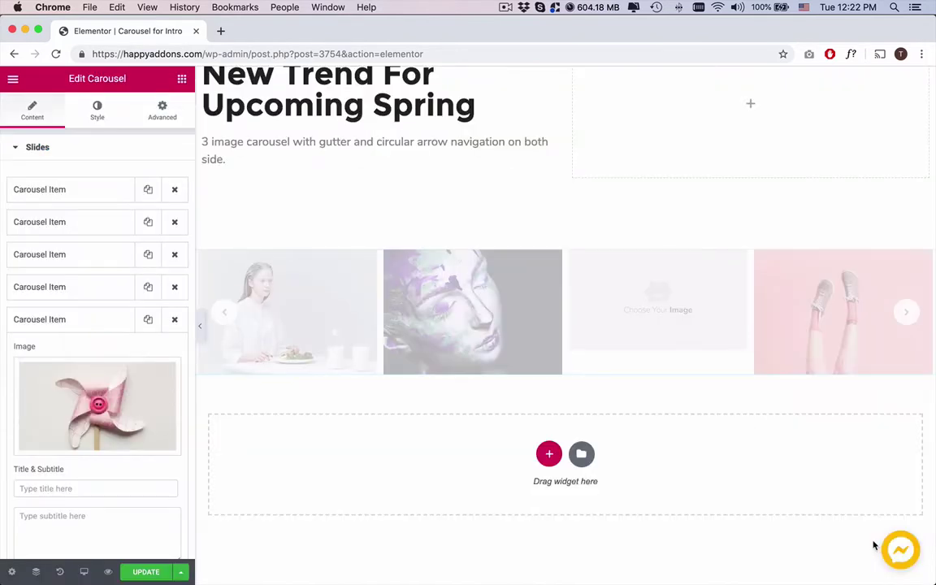
click(84, 318)
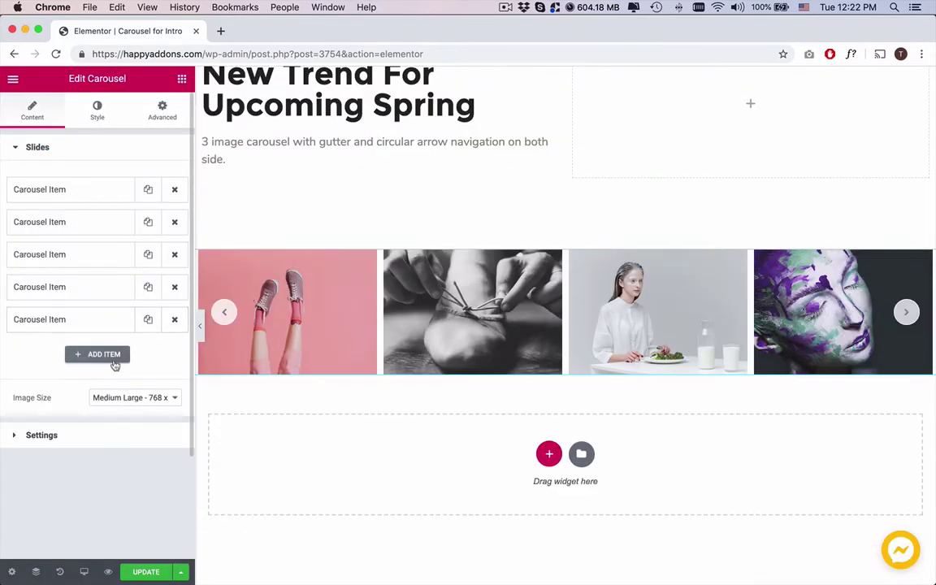
Step: Set the carousel's image size to Medium - 300 x 300 and preview it at full width by advancing through the slides
click(126, 398)
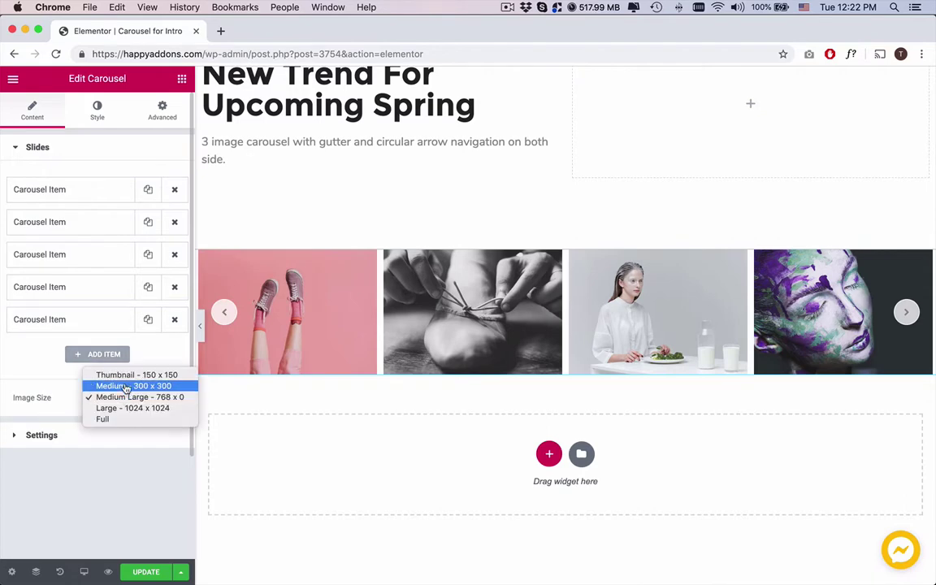
click(126, 387)
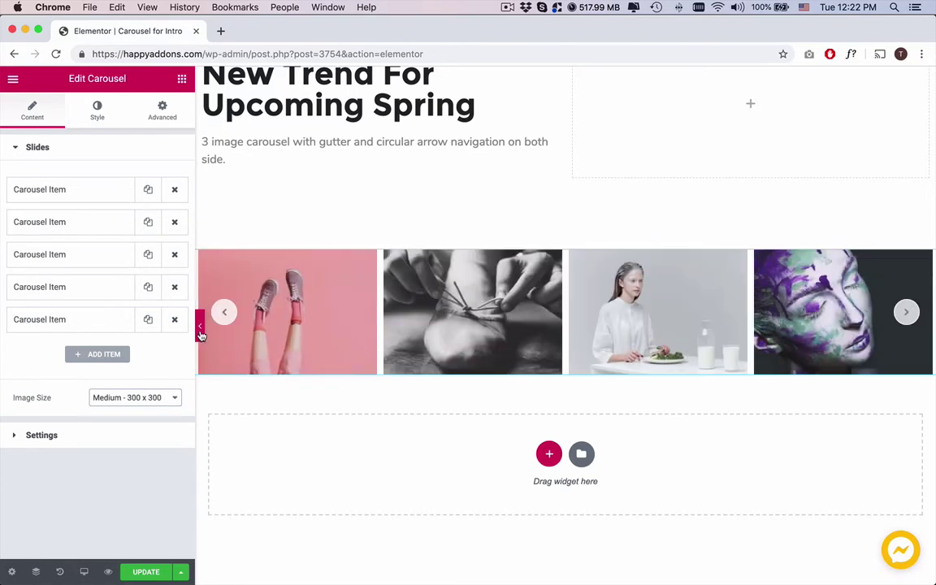
click(200, 325)
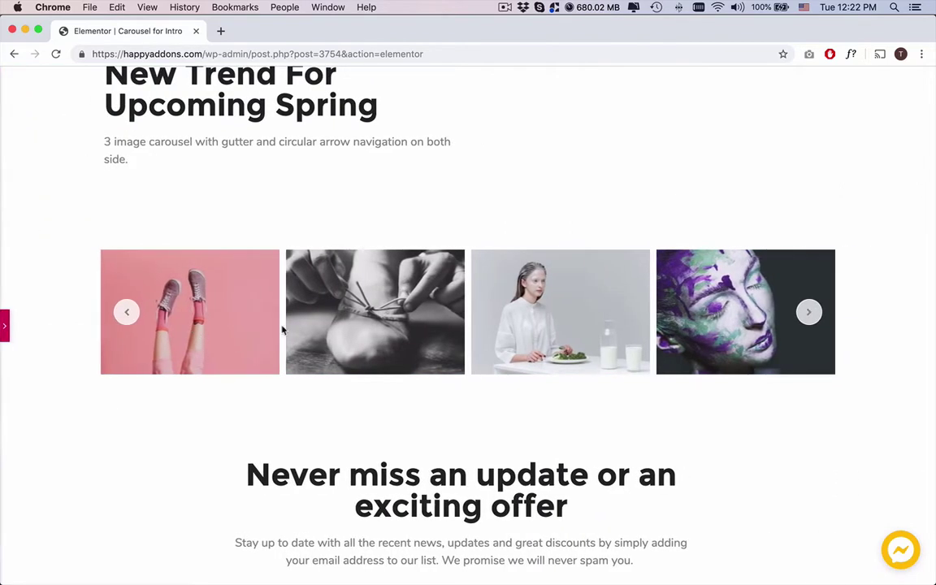
click(811, 314)
click(815, 317)
click(811, 314)
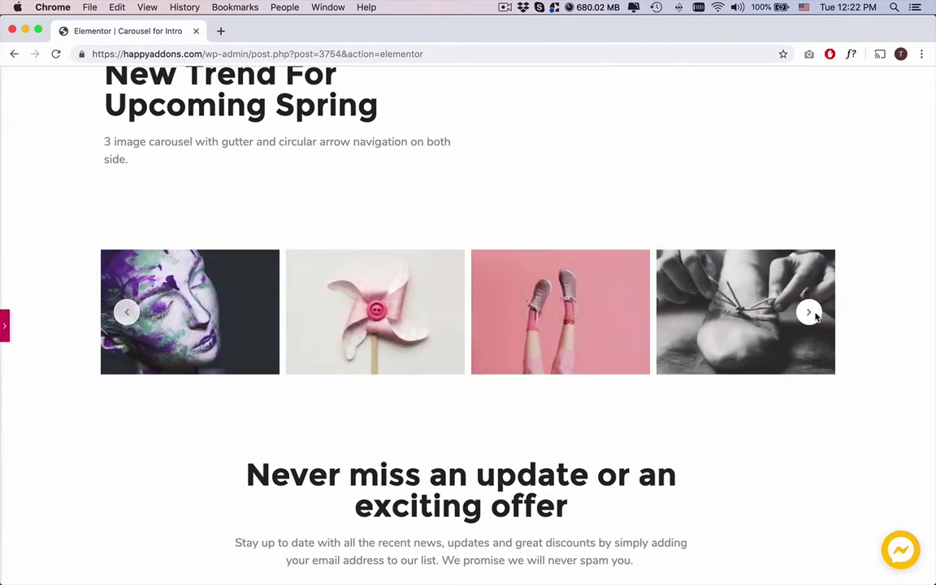
click(811, 314)
click(5, 328)
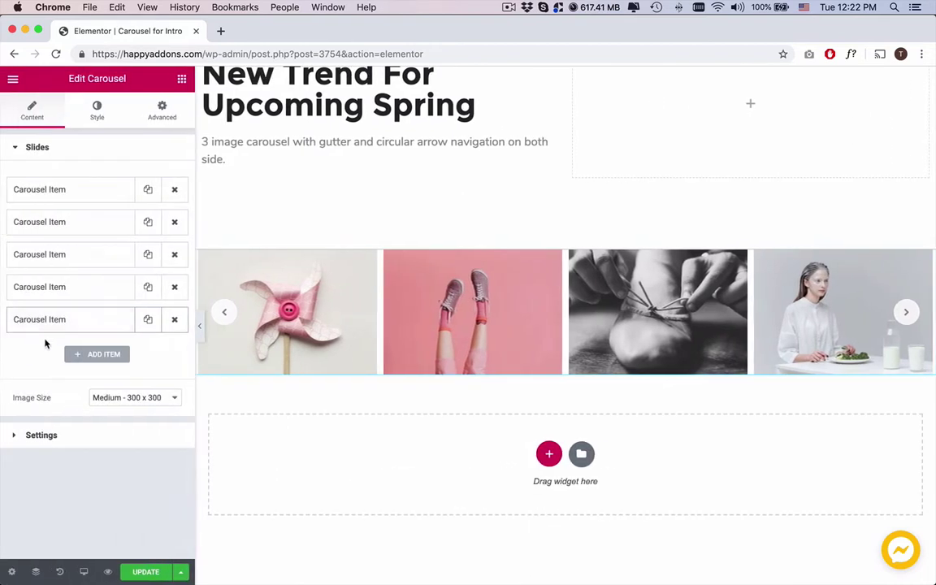
Step: Try the carousel with Autoplay turned off, advancing a slide in the full-width preview, and turn Autoplay back on
click(104, 445)
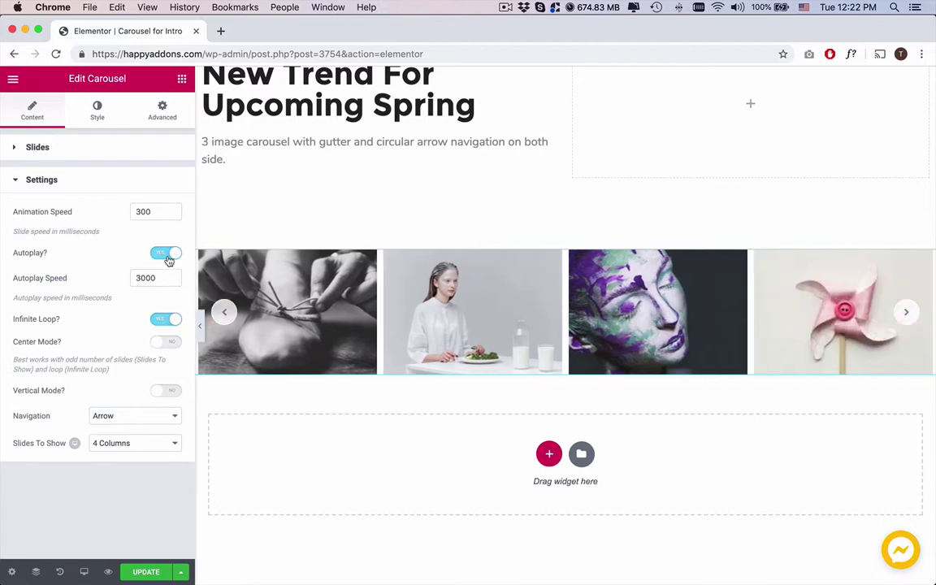
click(168, 254)
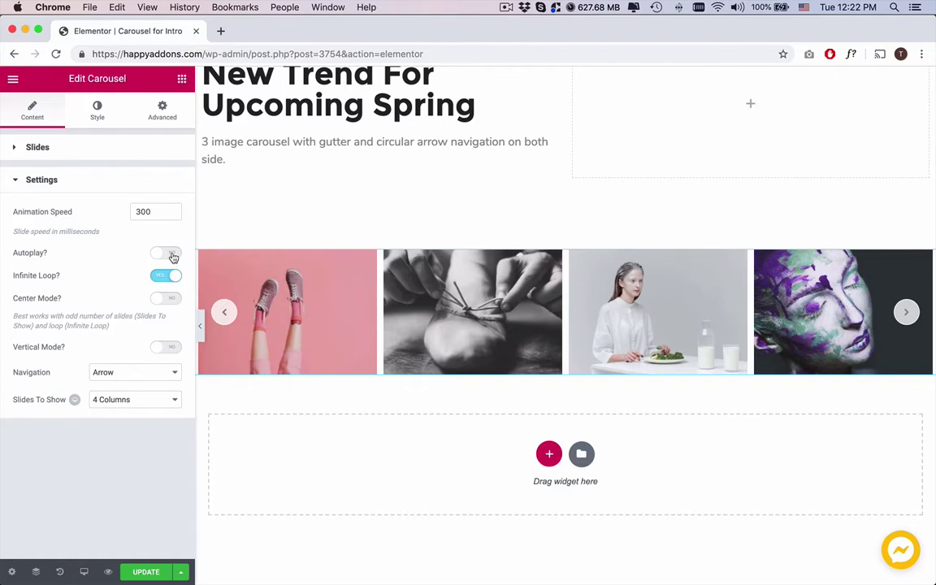
click(199, 325)
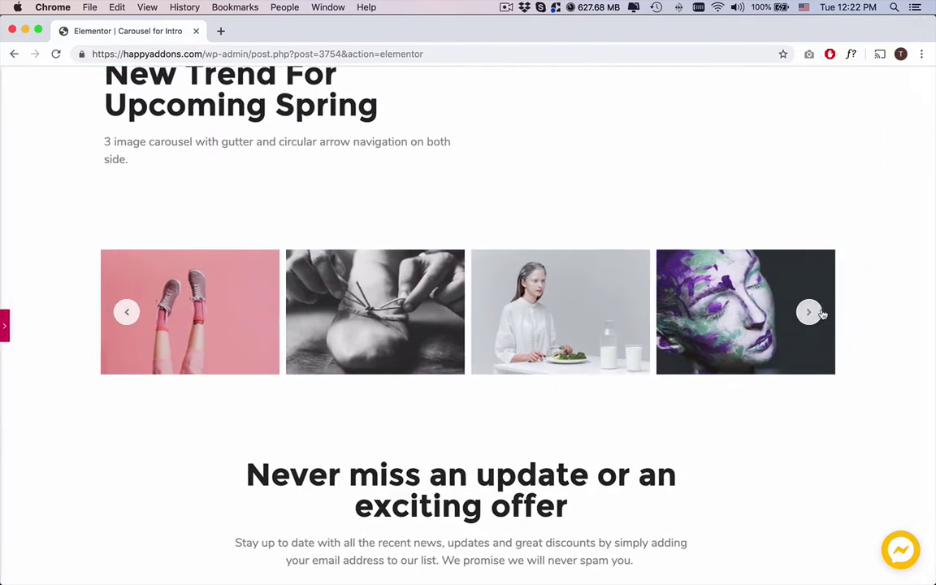
click(809, 311)
click(5, 324)
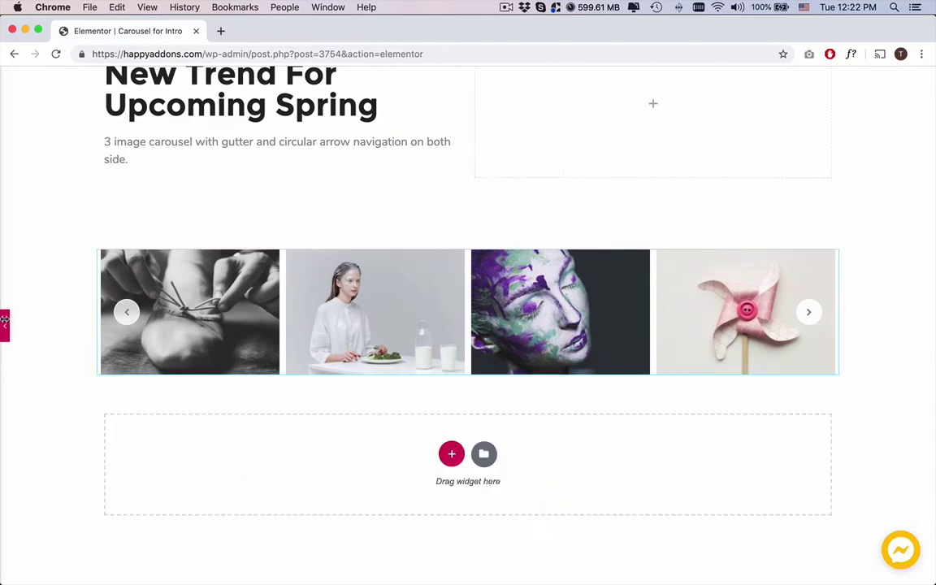
click(167, 255)
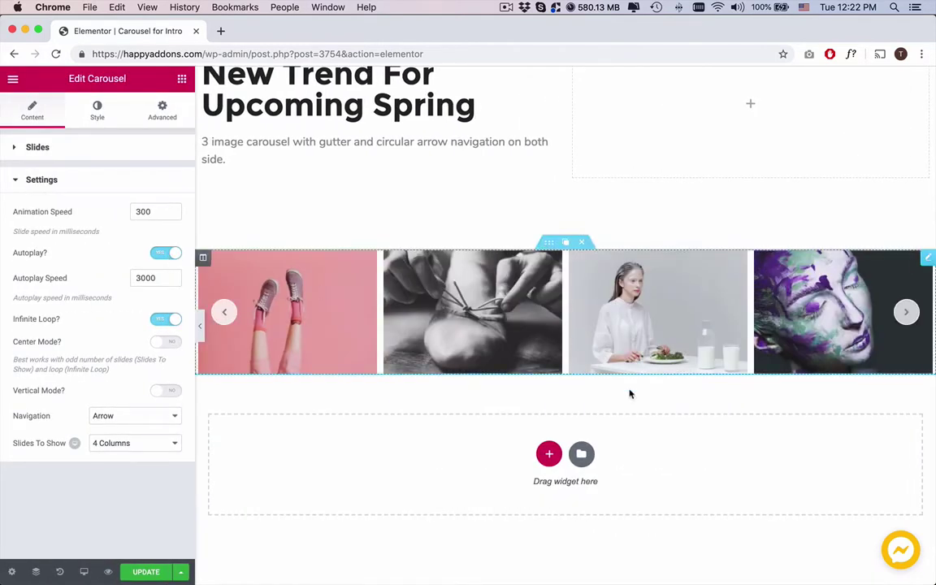
Step: Try advancing the carousel with Infinite Loop turned off, and turn the loop back on to compare the slide movement
click(171, 321)
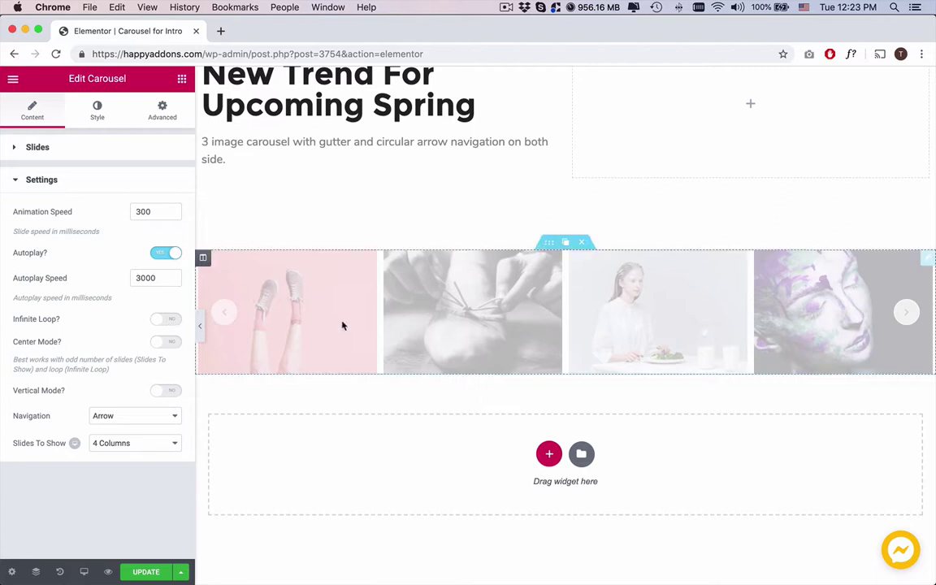
click(904, 315)
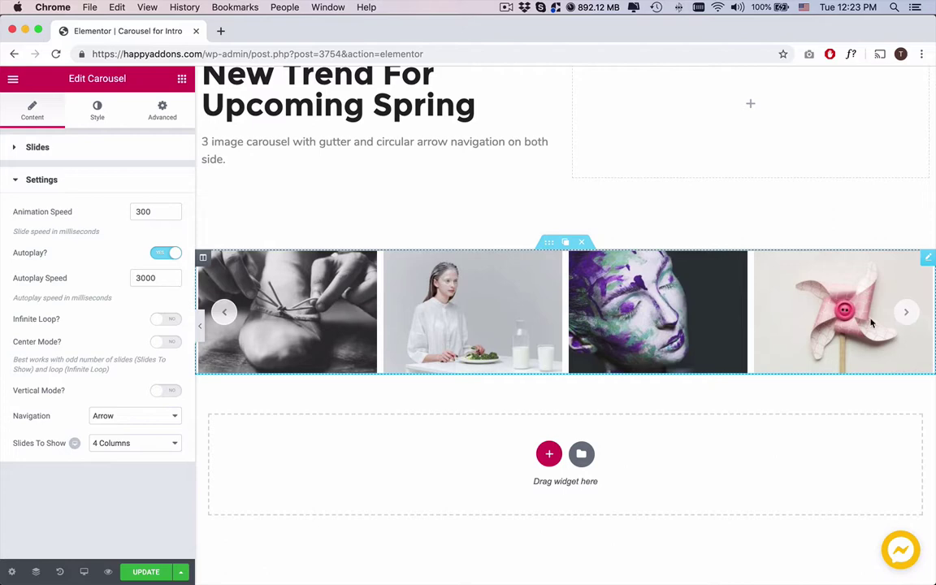
click(165, 323)
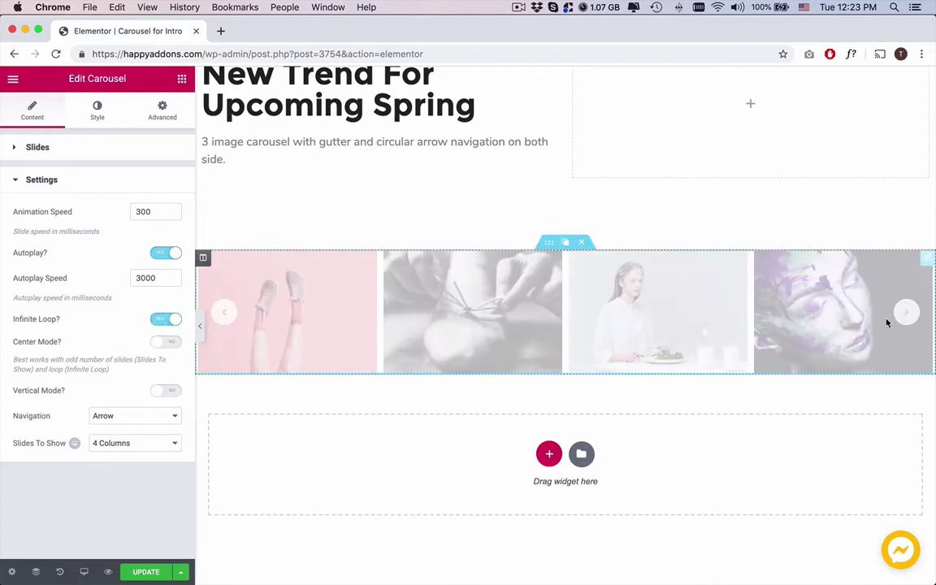
click(906, 313)
click(906, 315)
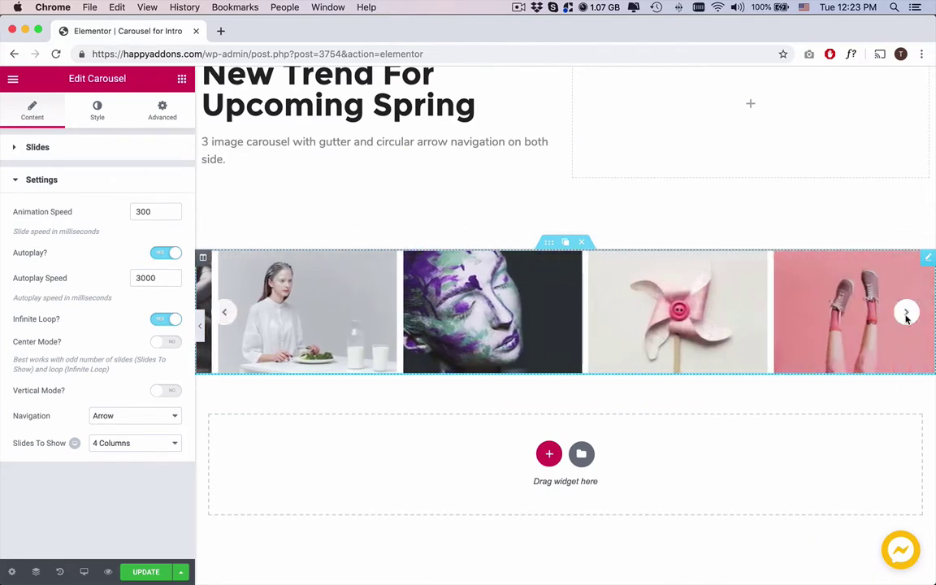
click(906, 315)
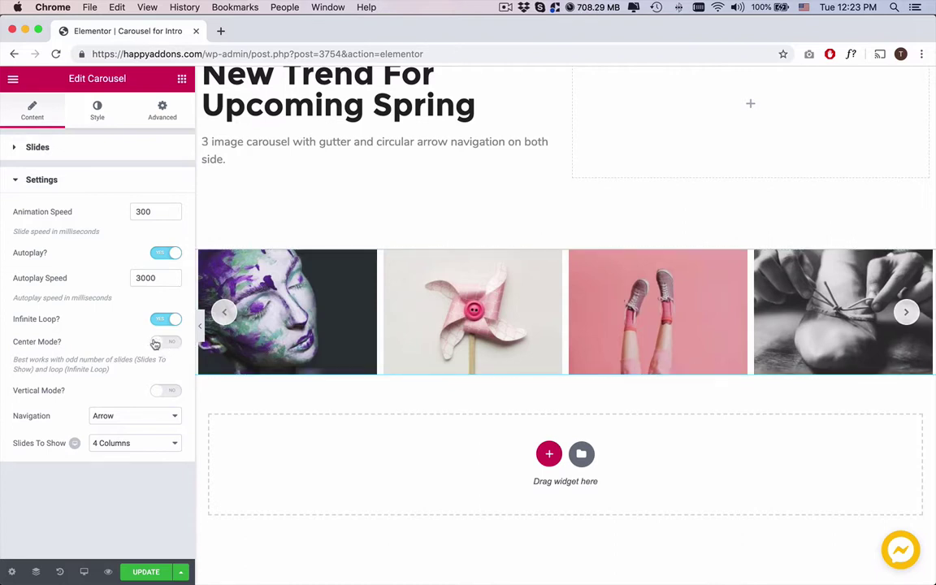
Step: Turn on Center Mode for the carousel and preview it at full width by advancing the slides
drag(155, 345, 125, 339)
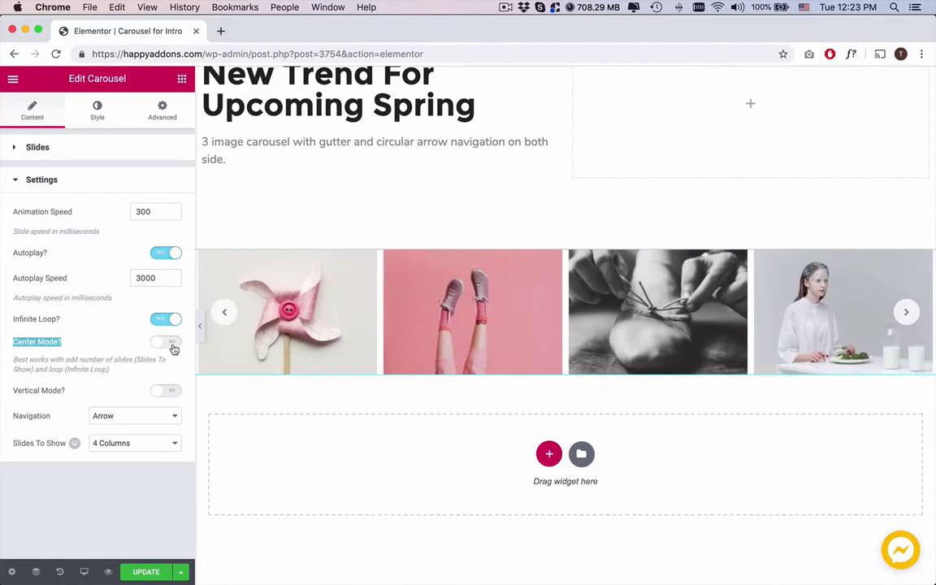
click(169, 342)
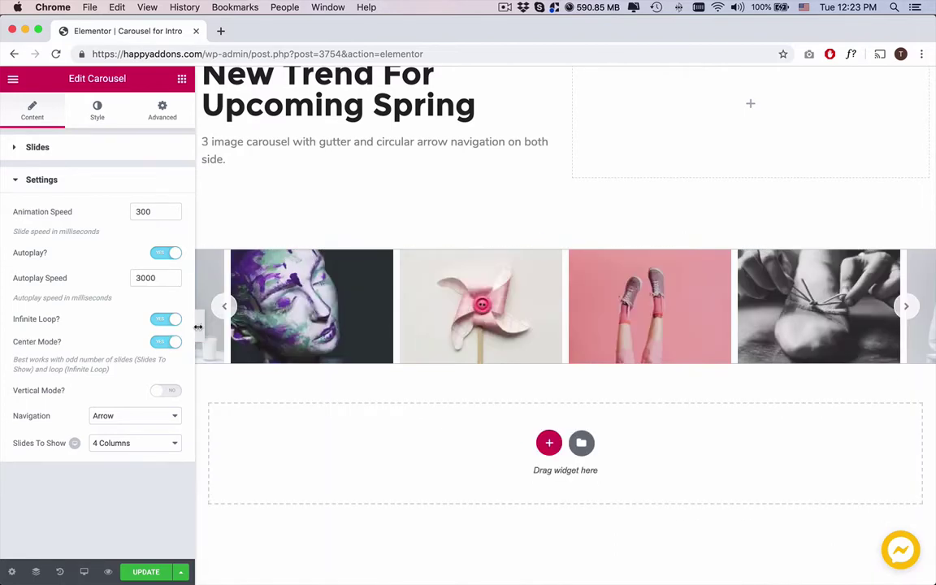
click(199, 327)
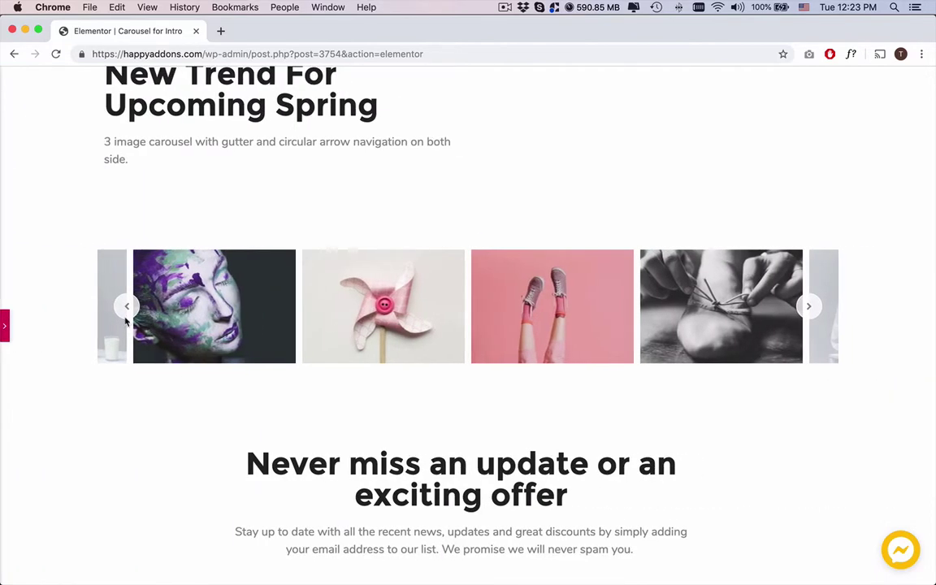
click(808, 307)
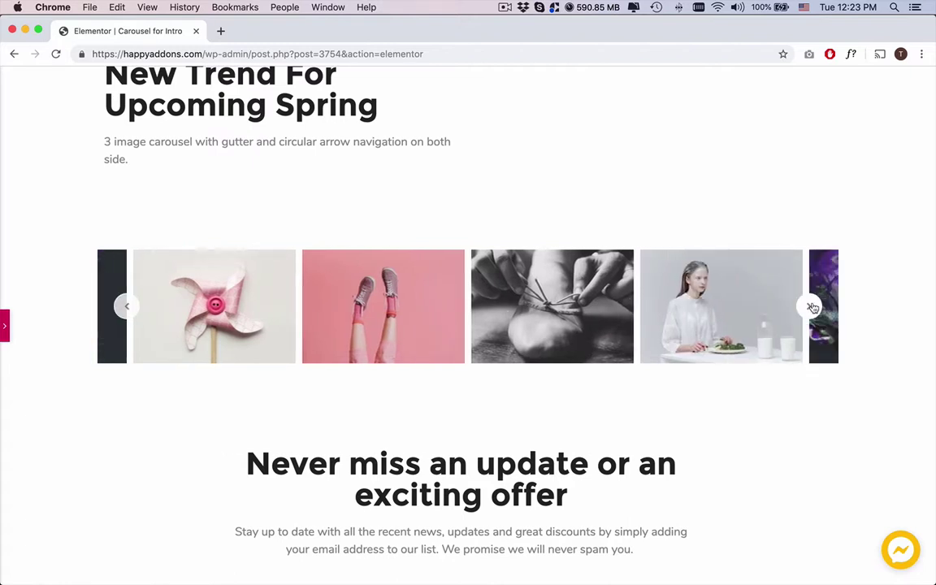
click(808, 308)
click(7, 324)
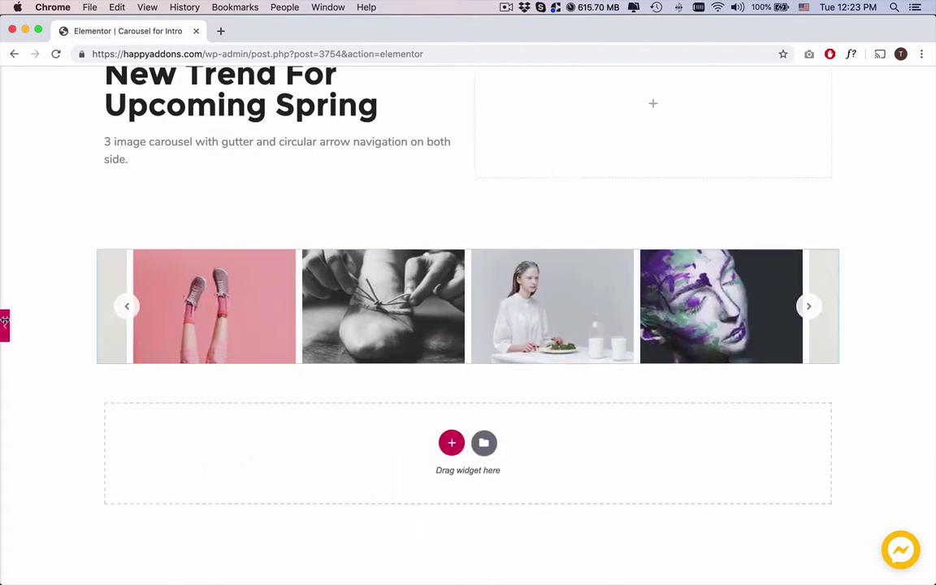
Step: Look through the Slides To Show column options without changing them and view the centred carousel at full width
click(118, 445)
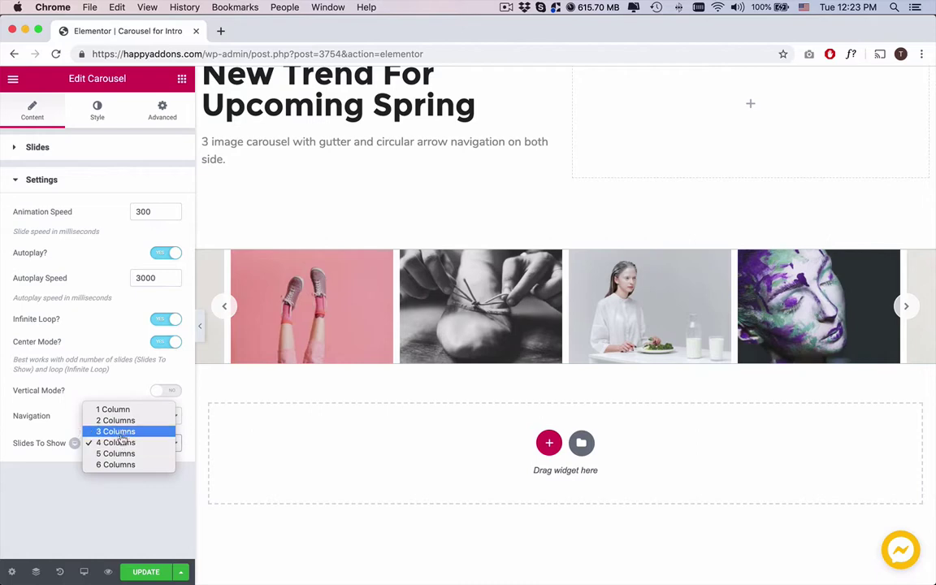
key(Escape)
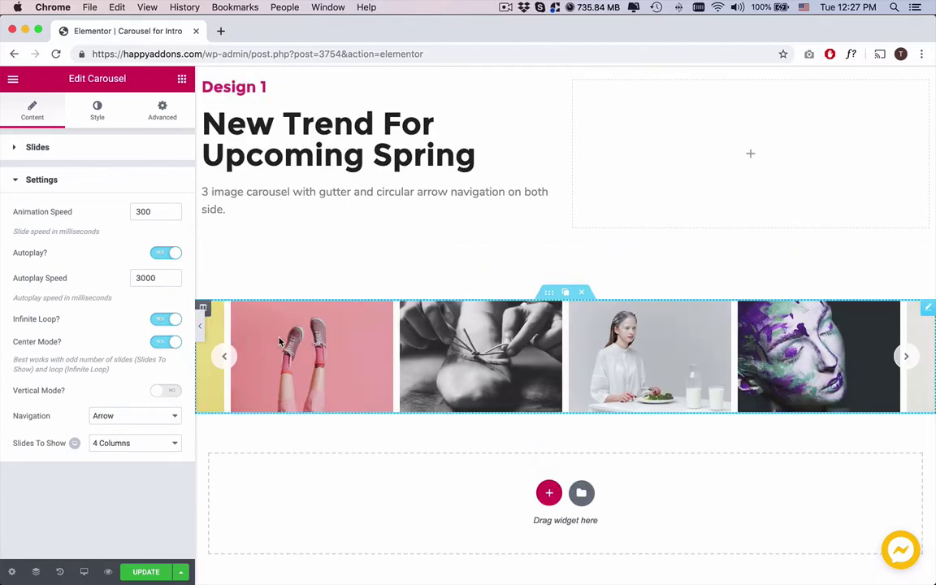
click(200, 330)
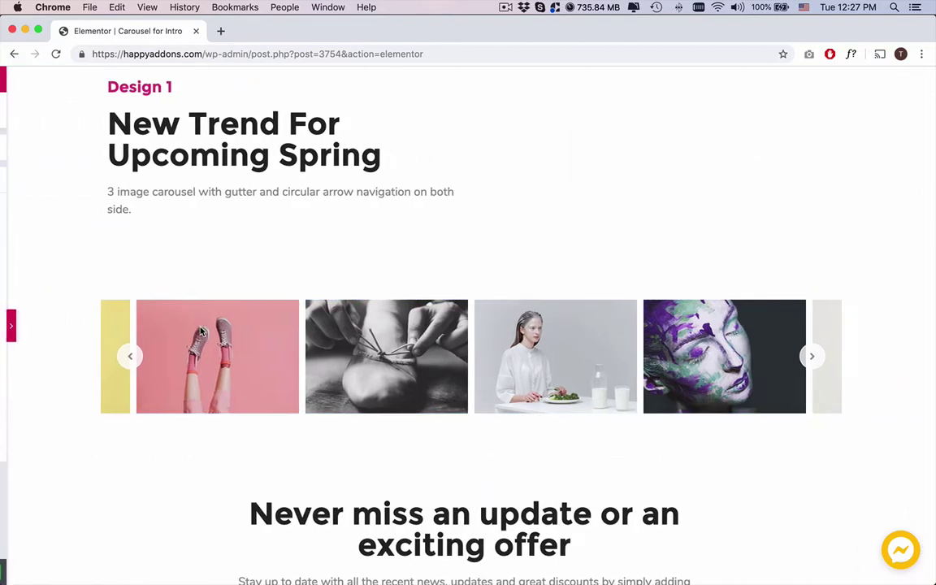
click(4, 324)
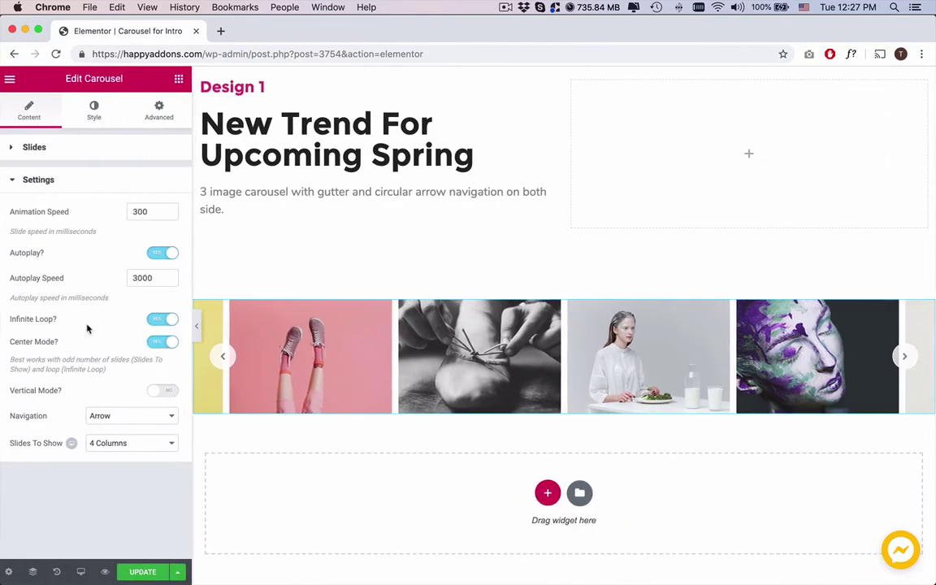
Step: Turn off Center Mode for the carousel and preview it at full width
click(166, 342)
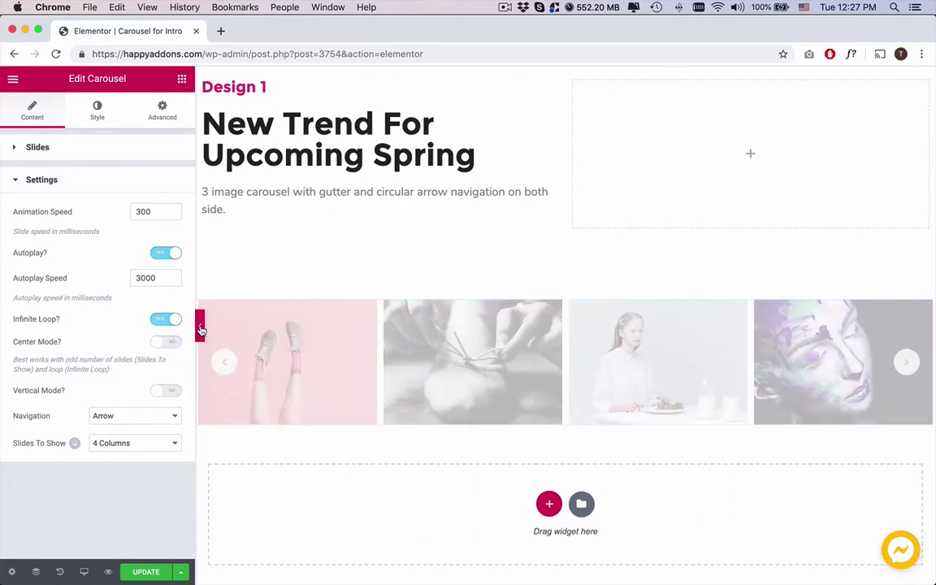
click(201, 329)
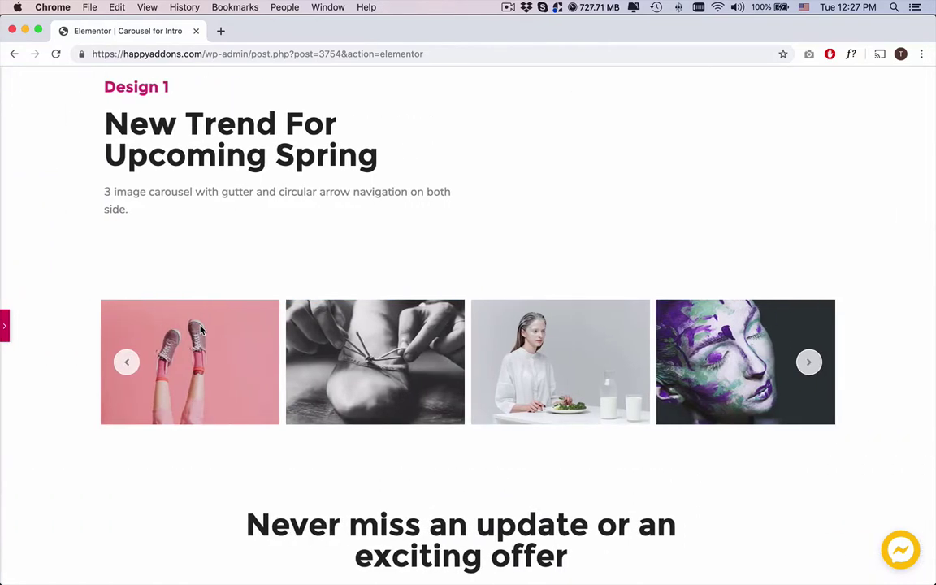
click(4, 329)
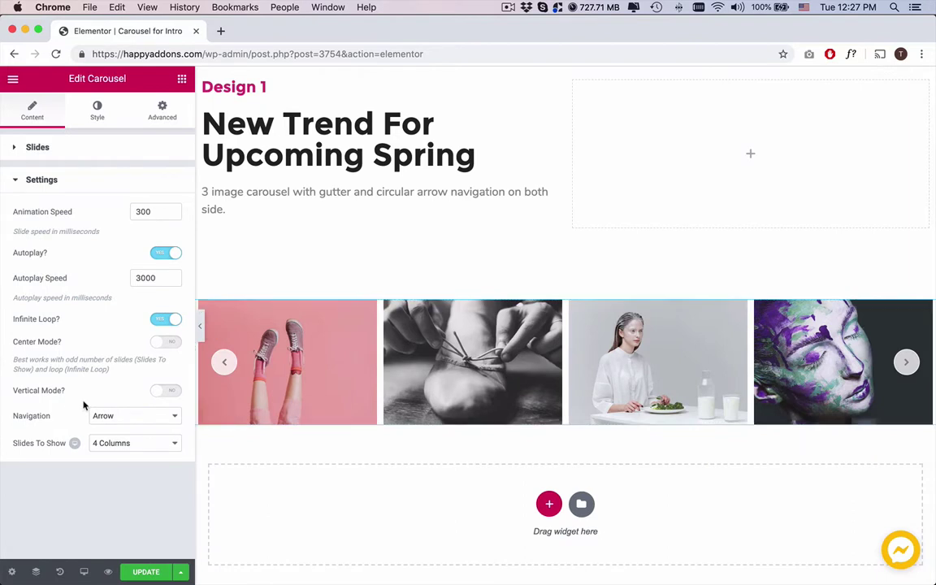
Step: Try the carousel with its Navigation set to Dots
click(134, 416)
click(134, 416)
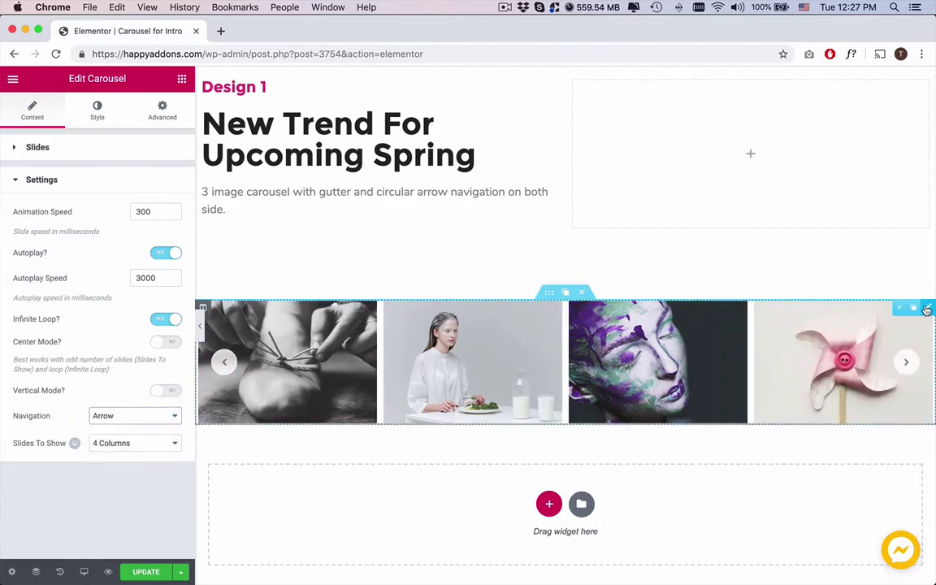
click(134, 415)
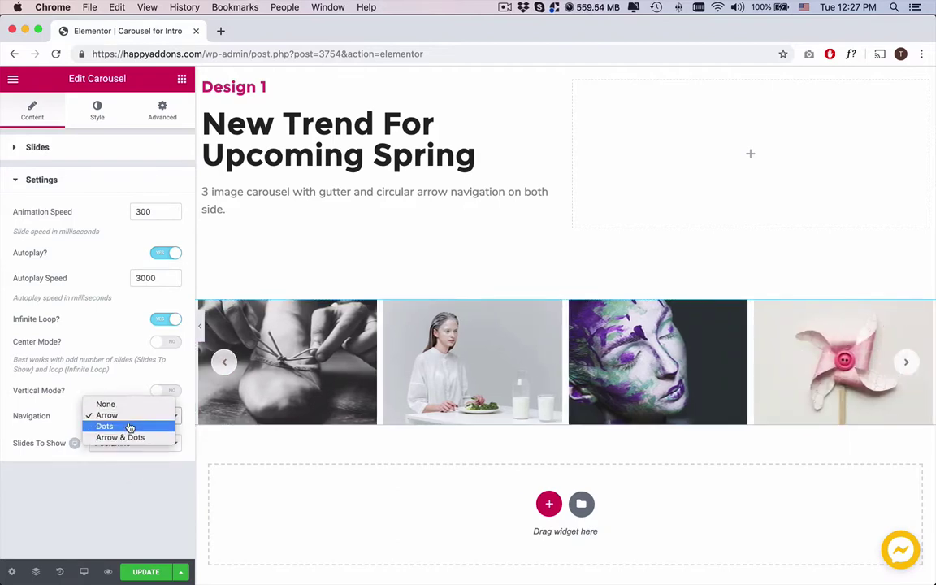
click(129, 426)
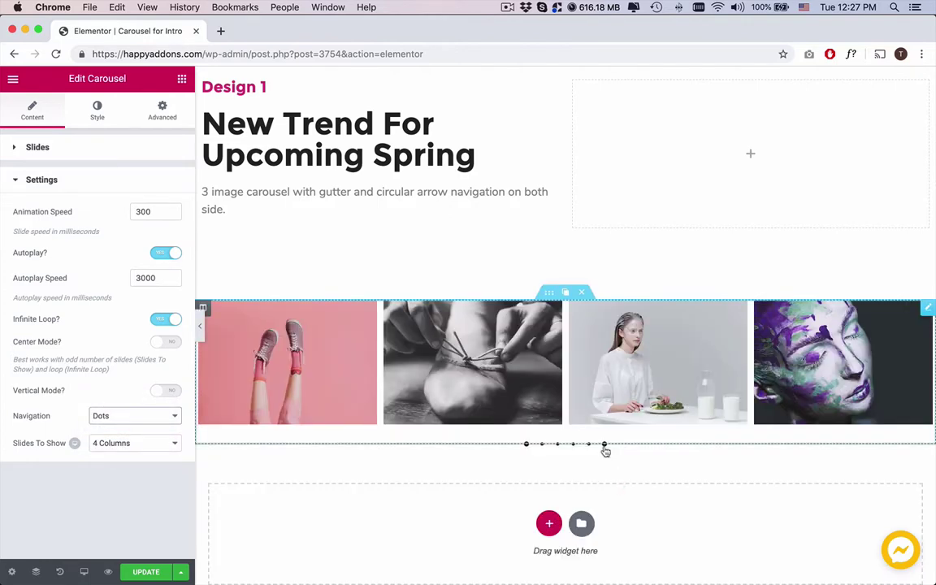
Step: Try Arrow & Dots navigation by going back a slide and jumping to the third dot, and return Navigation to Arrow
click(132, 418)
click(185, 438)
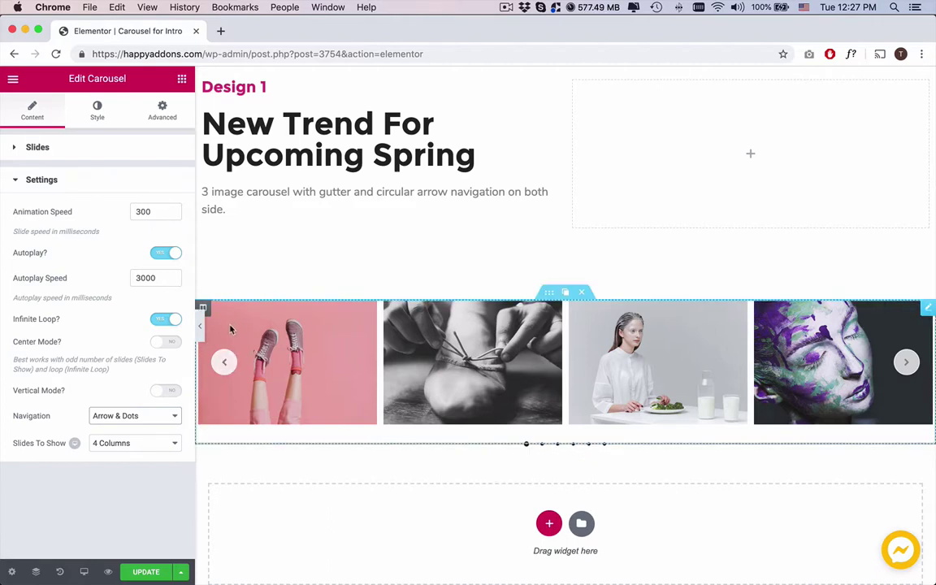
click(226, 367)
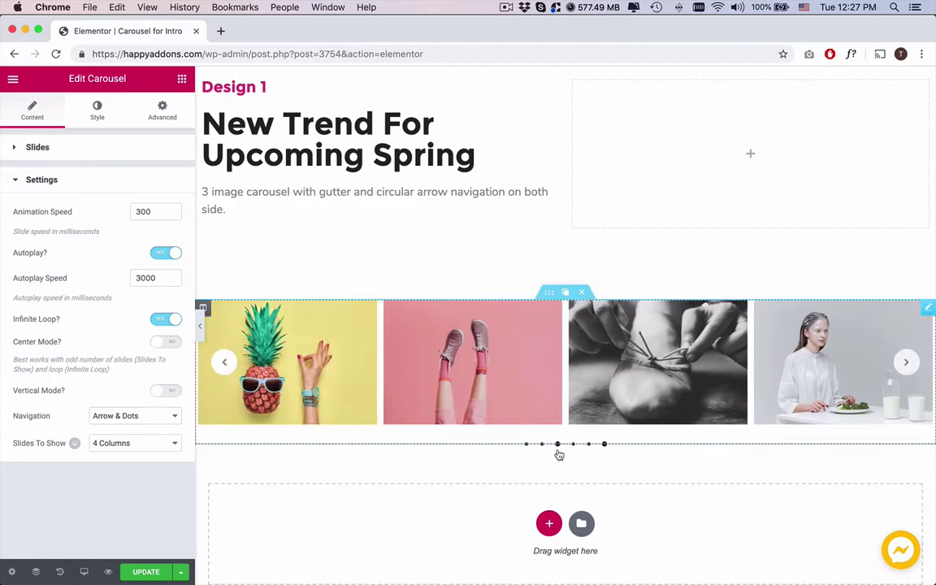
click(558, 444)
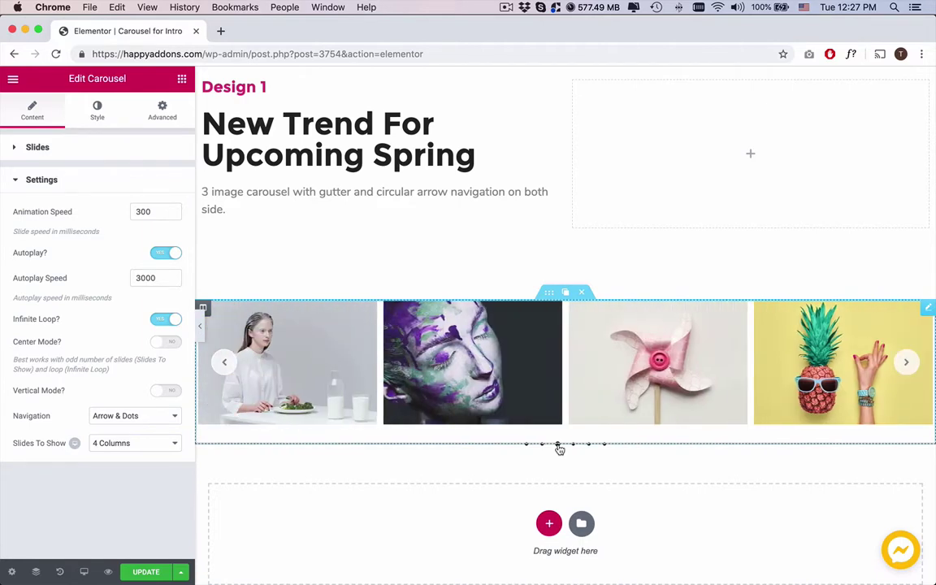
click(134, 418)
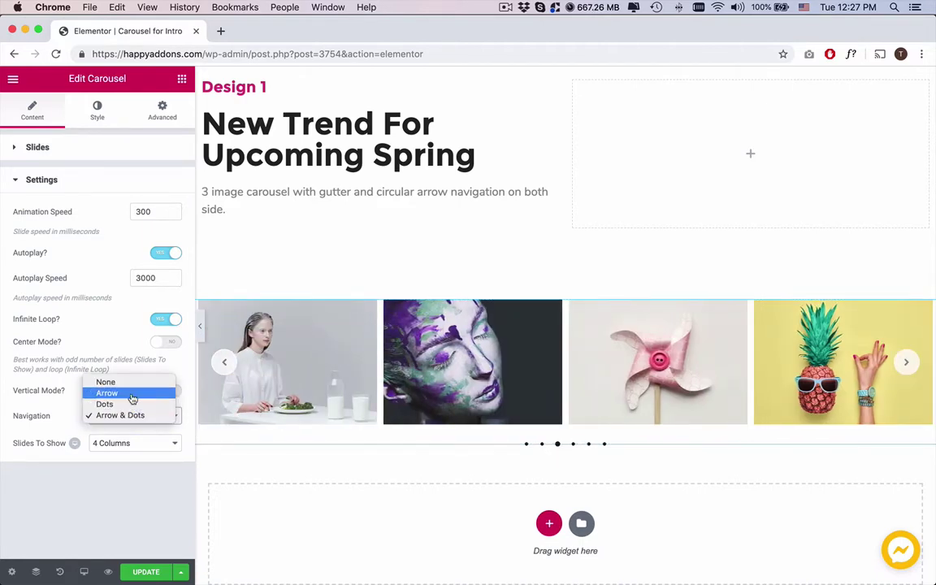
click(132, 394)
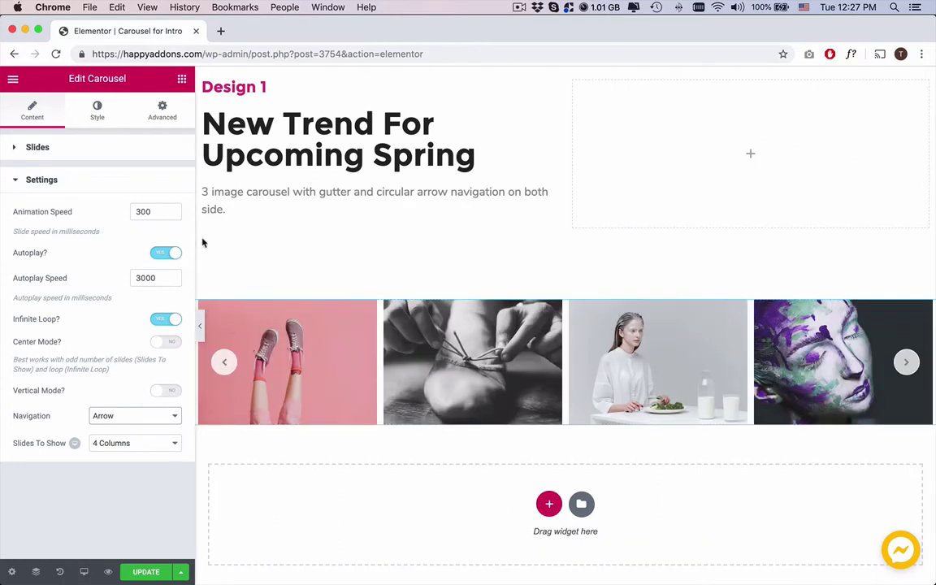
Step: View the four-column carousel within the page at full width and advance it by two slides
click(199, 326)
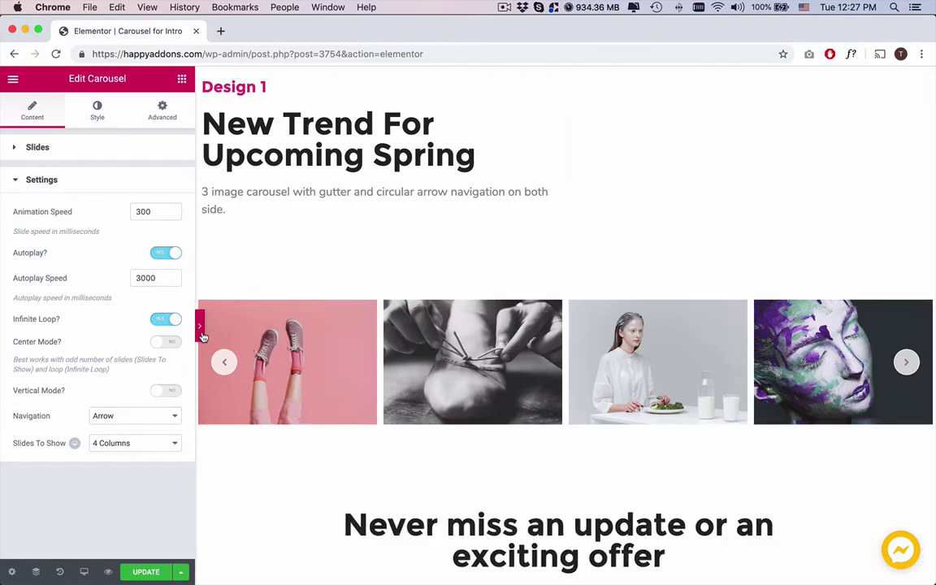
scroll(654, 417, down, 3)
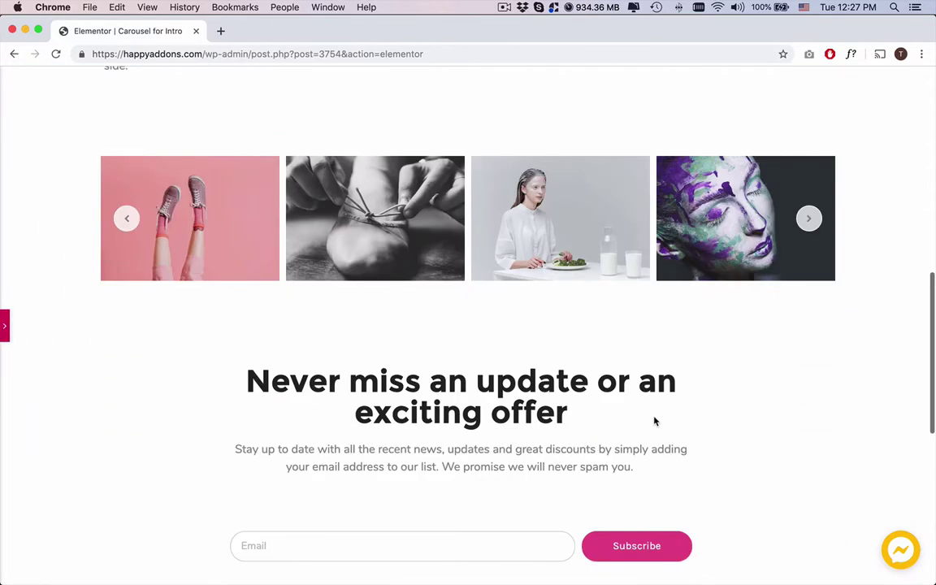
scroll(654, 419, up, 4)
scroll(654, 418, down, 1)
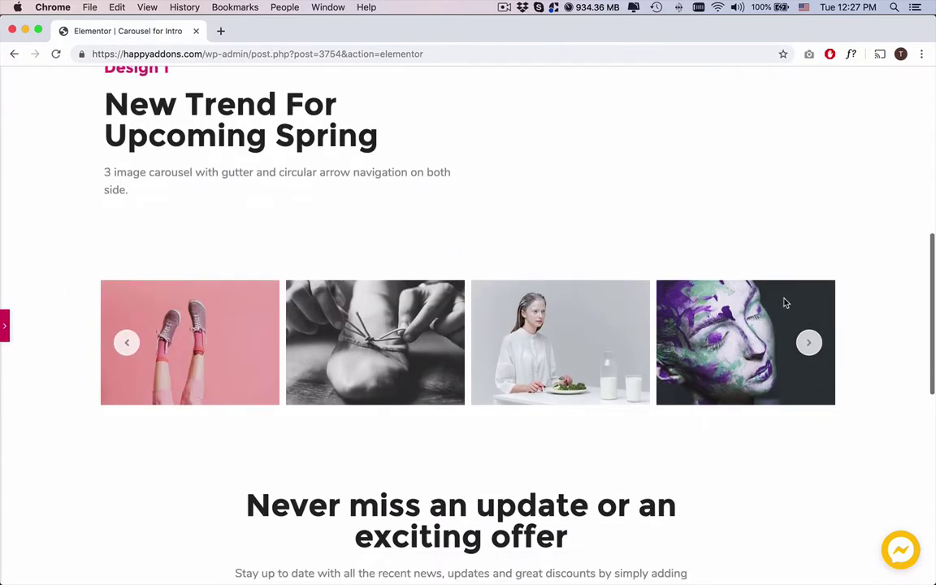
click(809, 342)
click(808, 343)
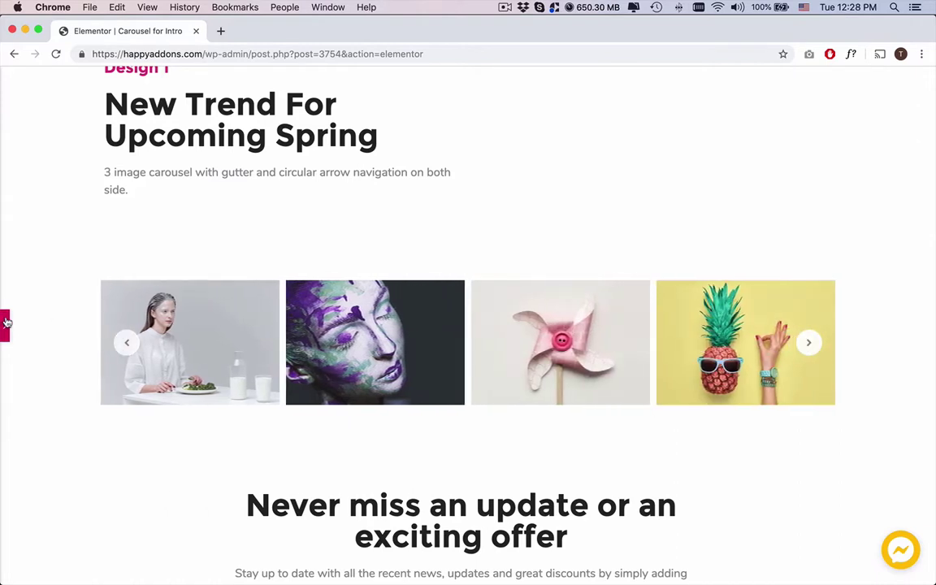
click(4, 325)
Step: Set Slides To Show to 3 Columns and preview the carousel at full width by advancing two slides
click(136, 445)
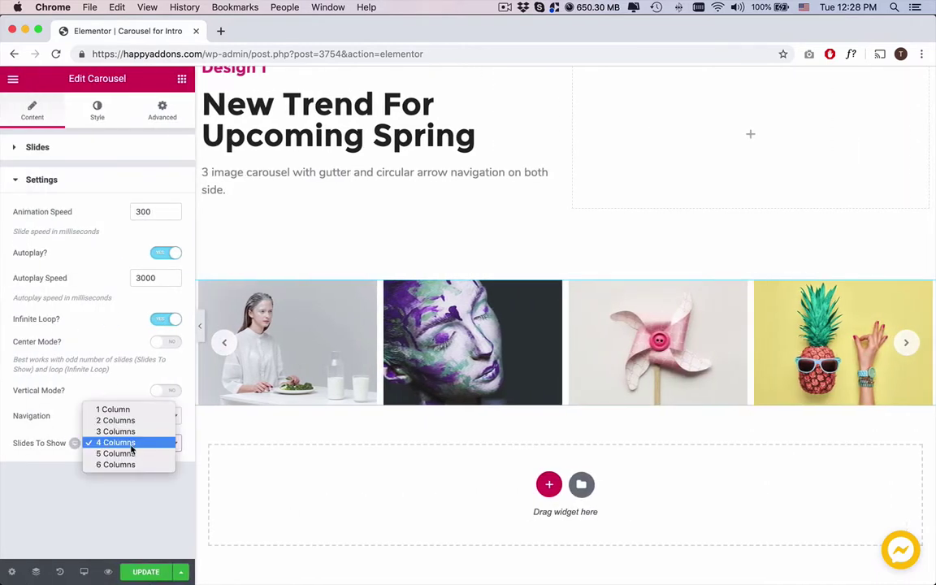
click(113, 429)
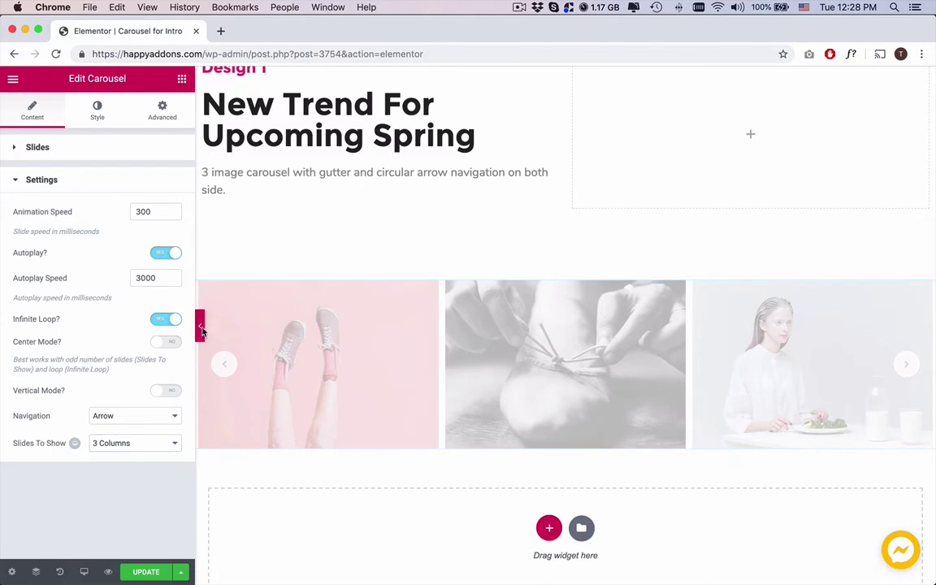
click(200, 325)
click(809, 364)
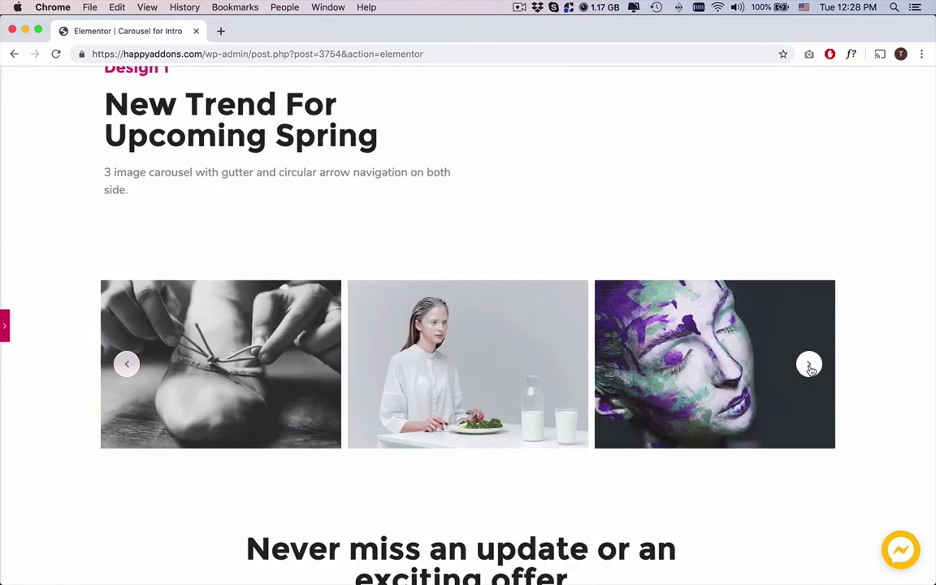
click(809, 364)
click(5, 324)
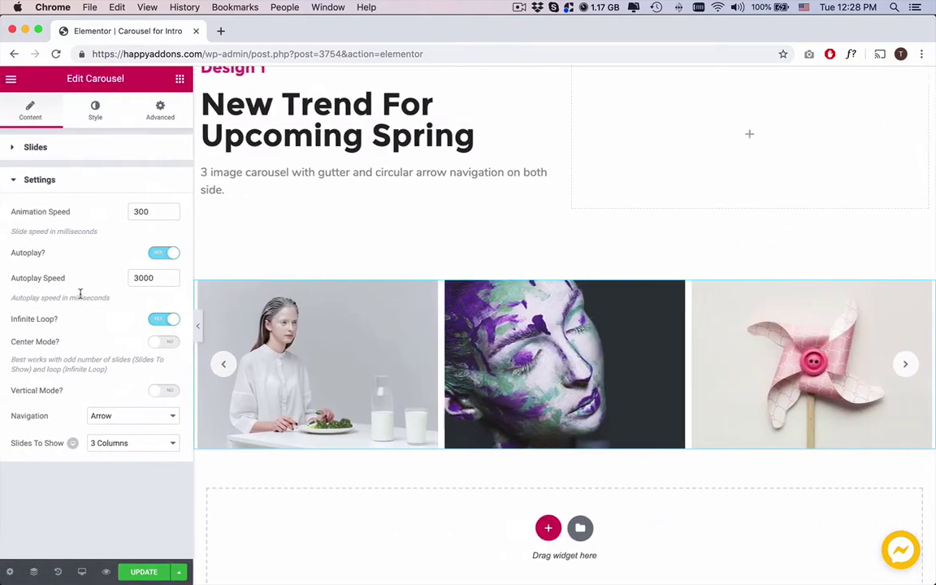
Step: Set the carousel items' slide spacing to 10 px
click(92, 117)
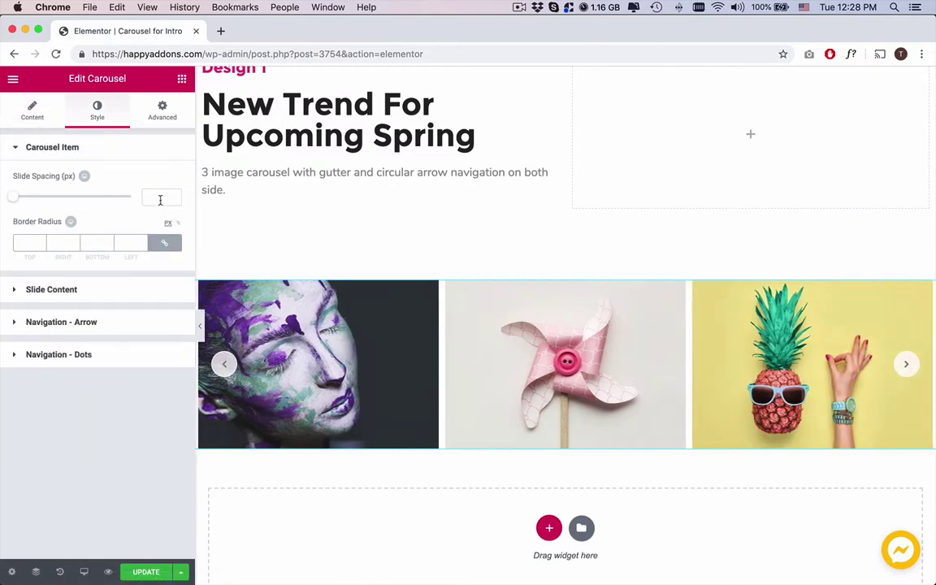
click(159, 199)
text(10)
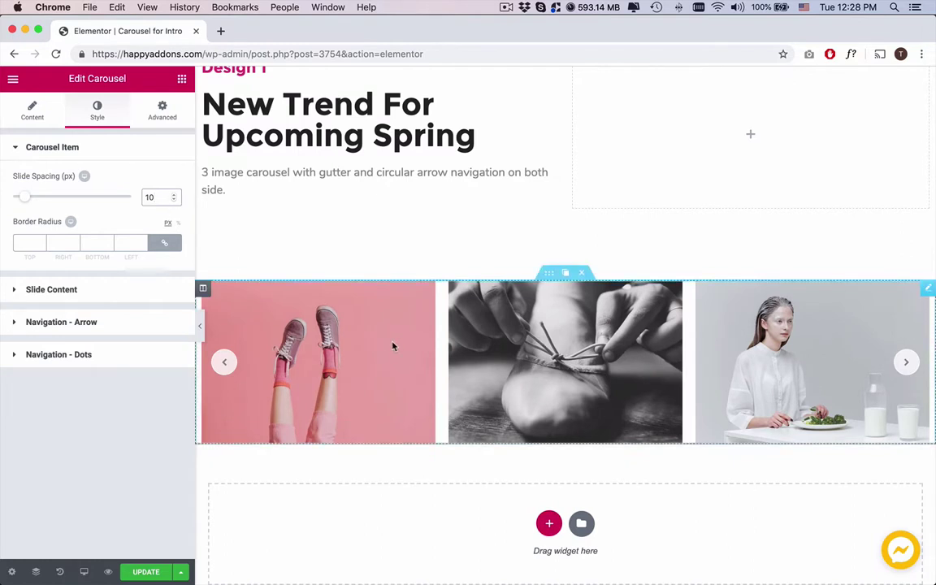
Step: Give the carousel items a 10 px border radius on all corners and preview them at full width
click(17, 242)
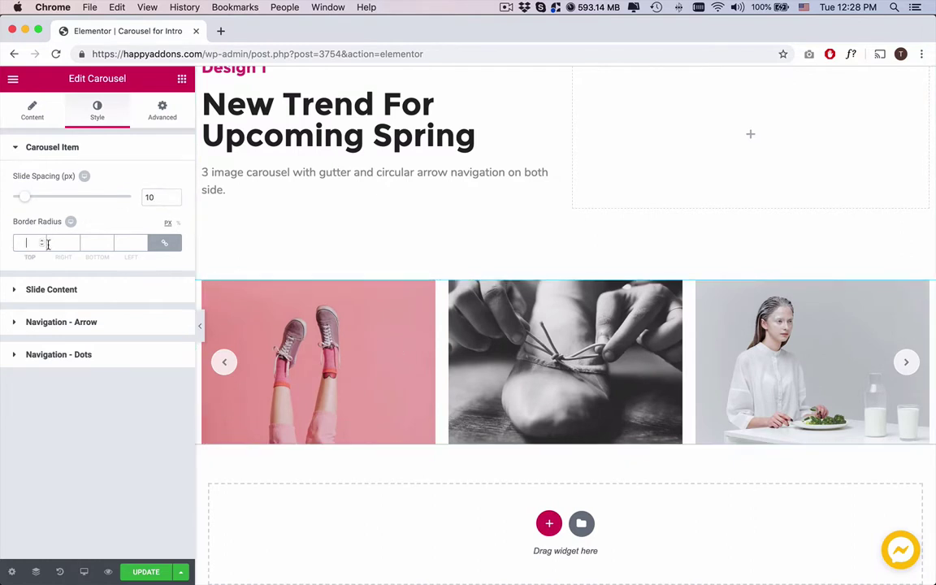
text(10)
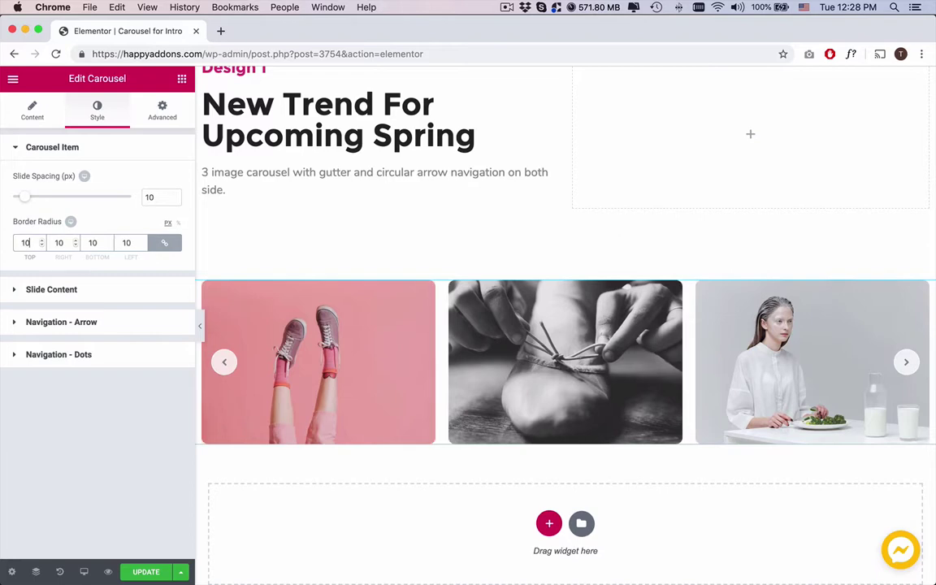
click(202, 331)
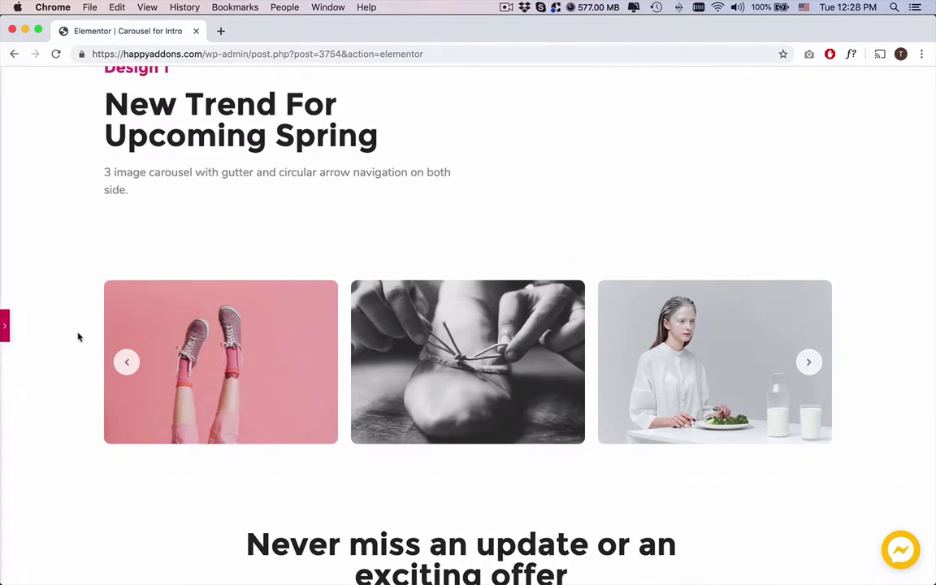
click(5, 325)
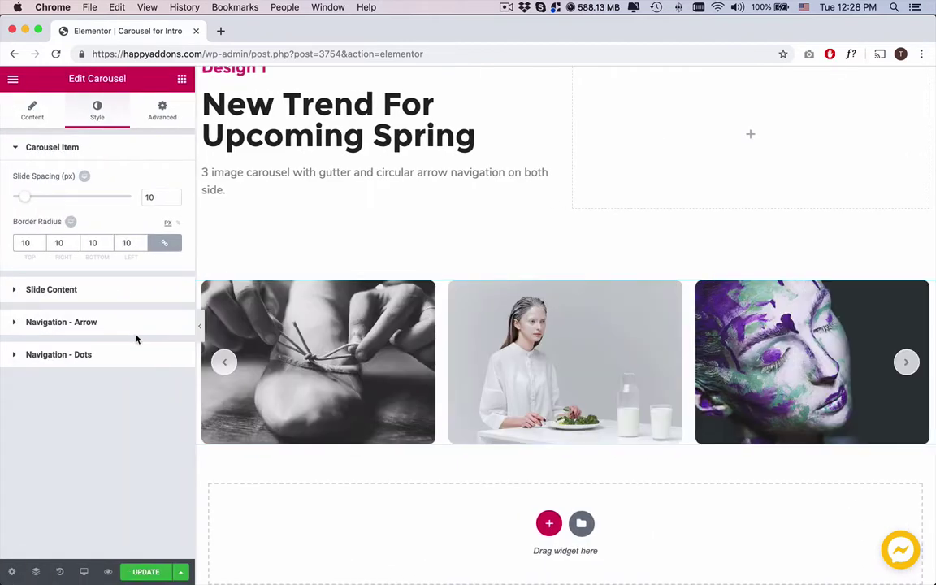
Step: Give the first slide, with the raised sneakers, the title "Shoe" and the subtitle "Latest Trend"
scroll(511, 334, down, 2)
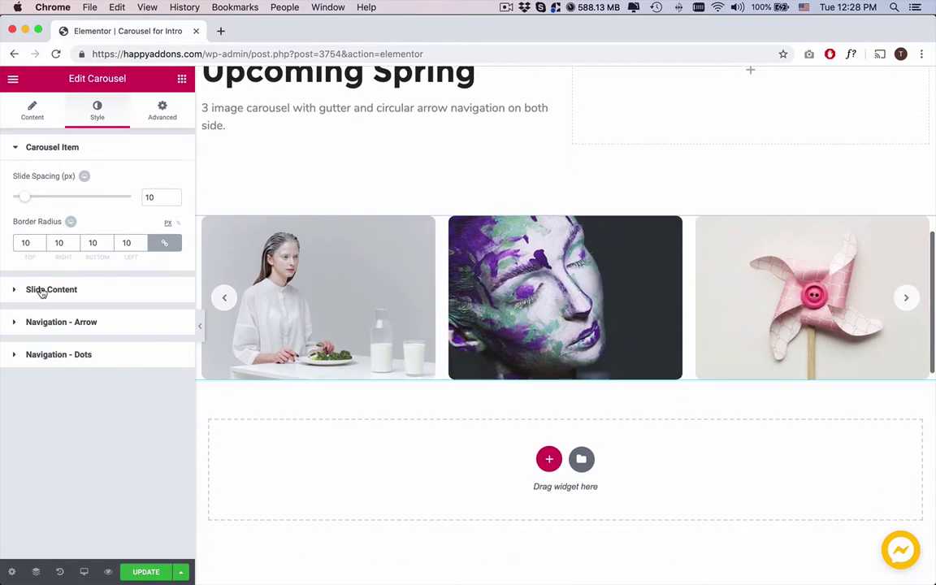
click(36, 114)
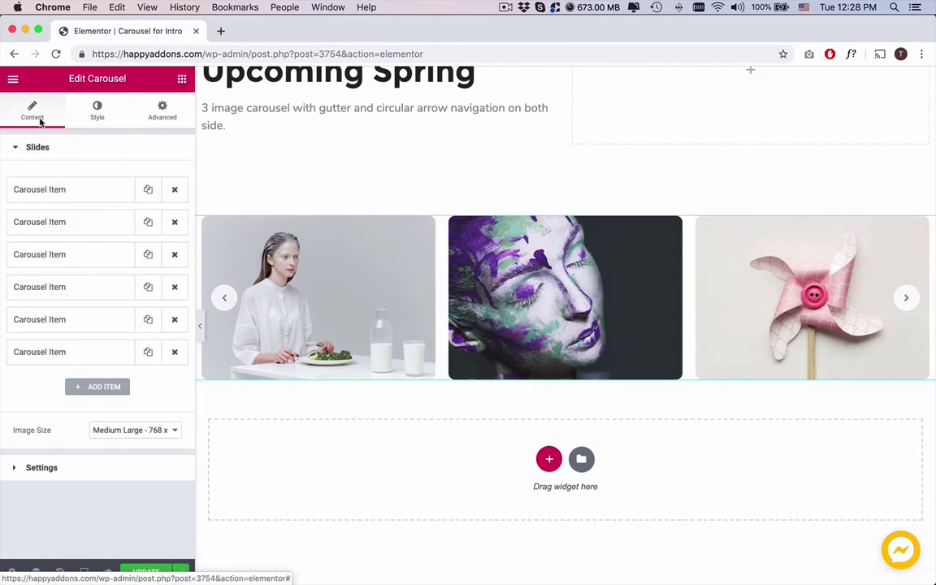
click(63, 192)
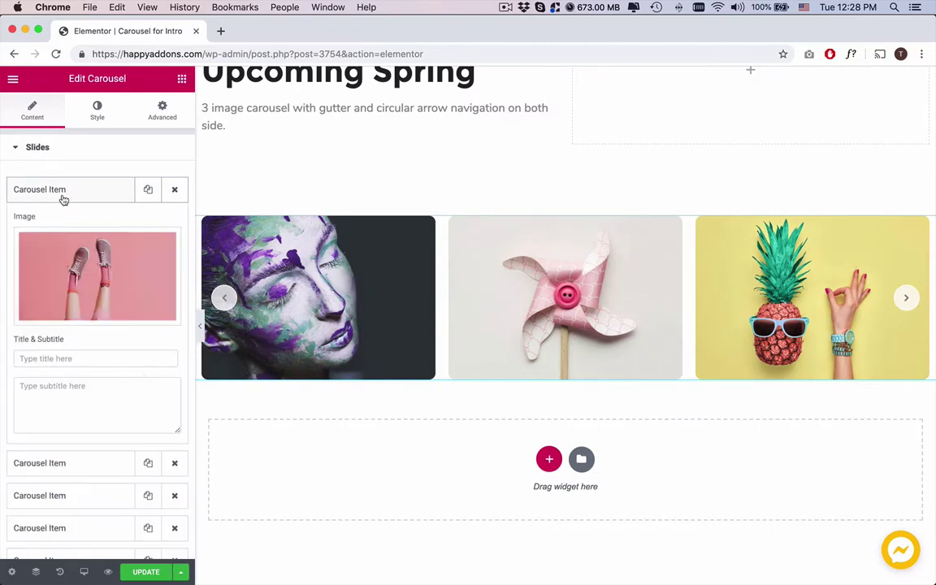
click(90, 358)
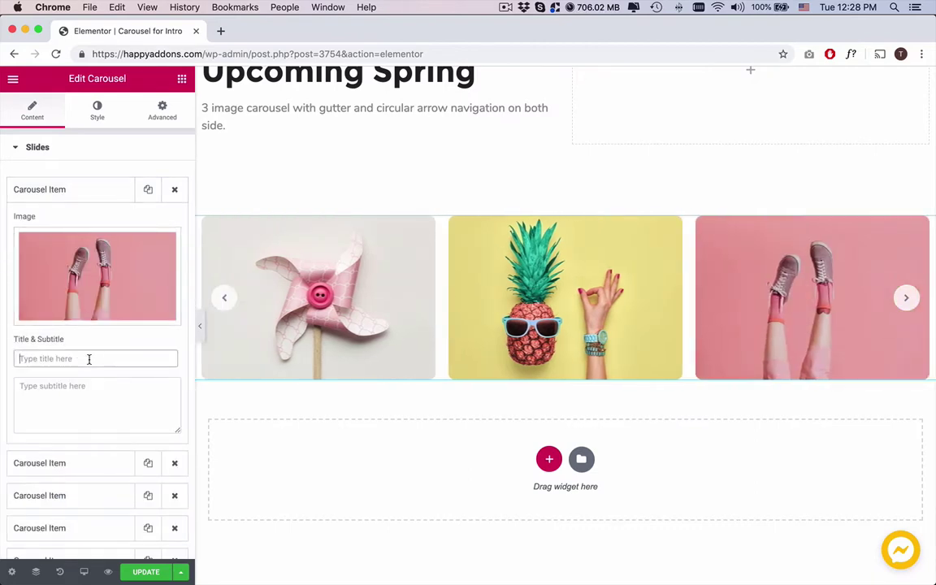
text(Shoe)
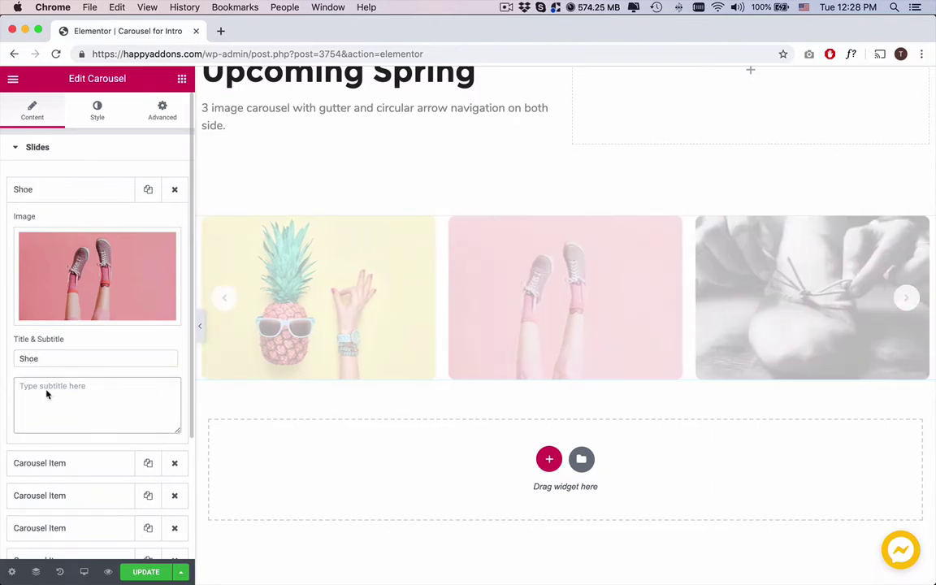
text(Latest Trend)
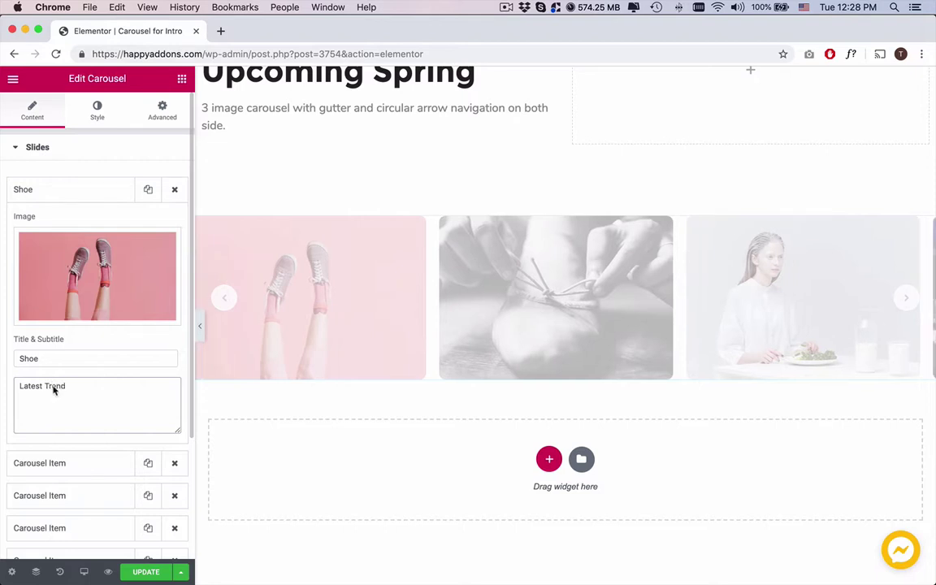
click(87, 197)
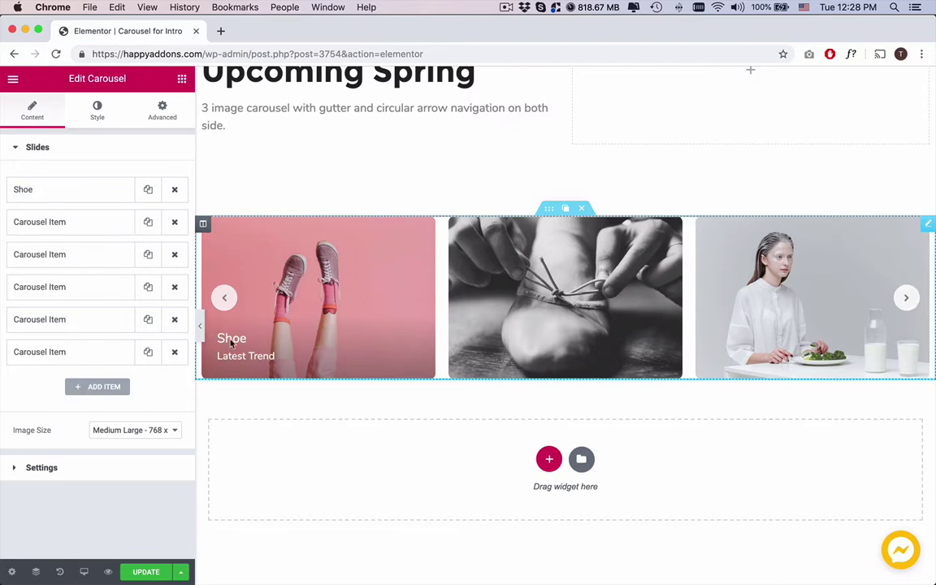
Step: Give the second slide, with the tied shoelace, the title "Slick Shoe" and the subtitle "For sportman", and preview the carousel at full width
click(89, 225)
click(69, 394)
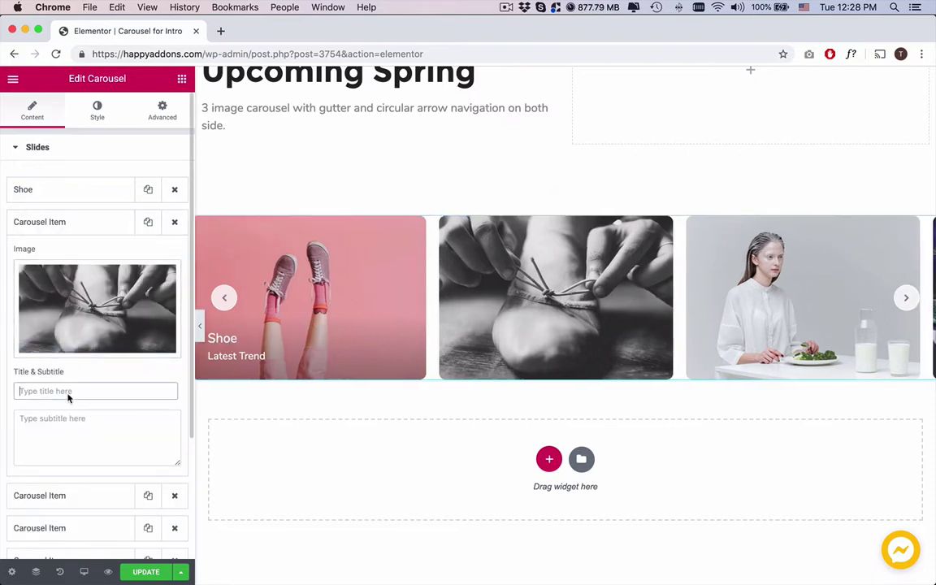
text(Slick )
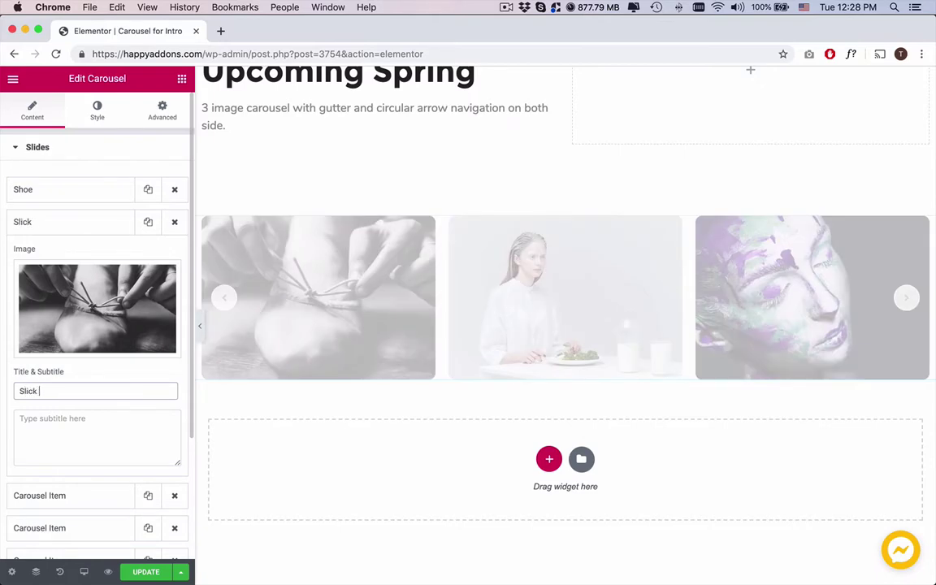
text(Shoe)
click(84, 436)
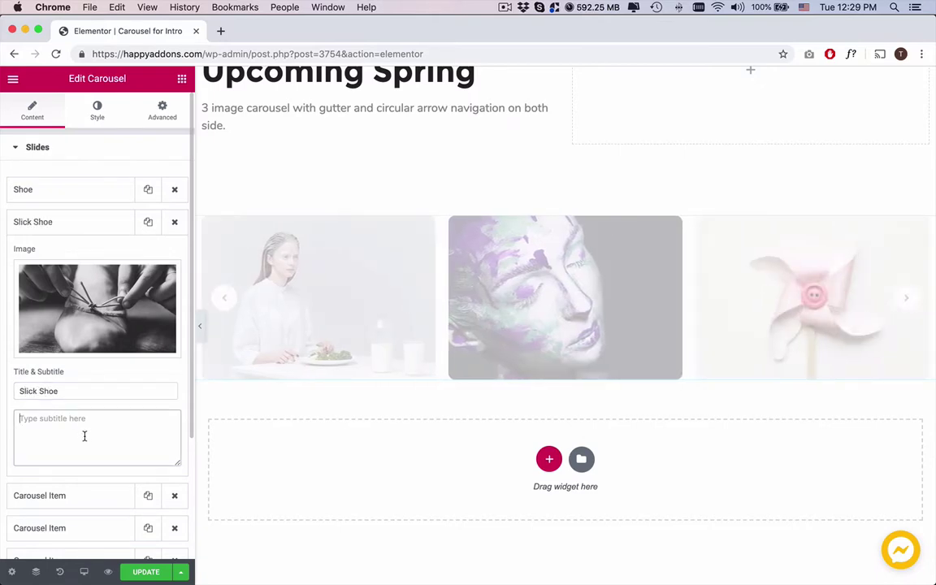
text(For sp)
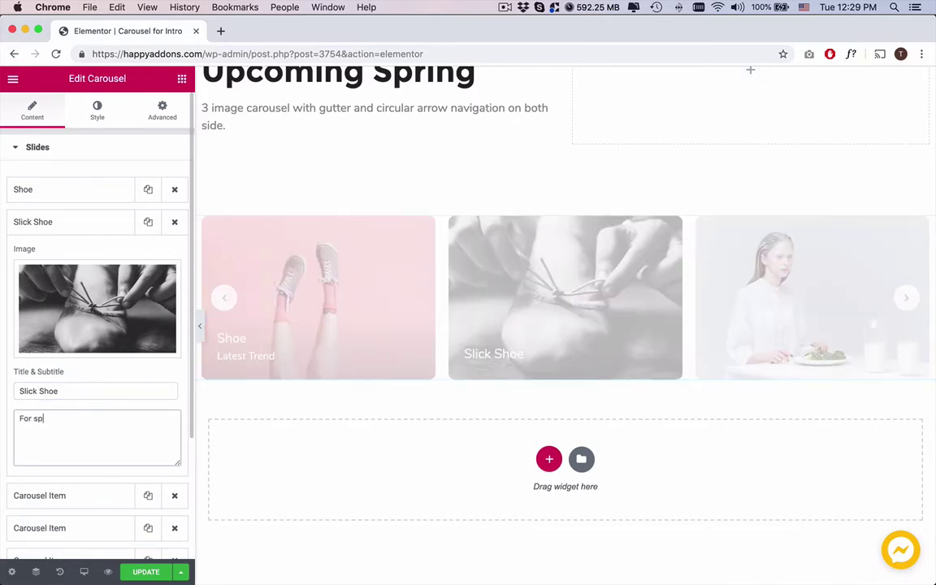
text(ortman)
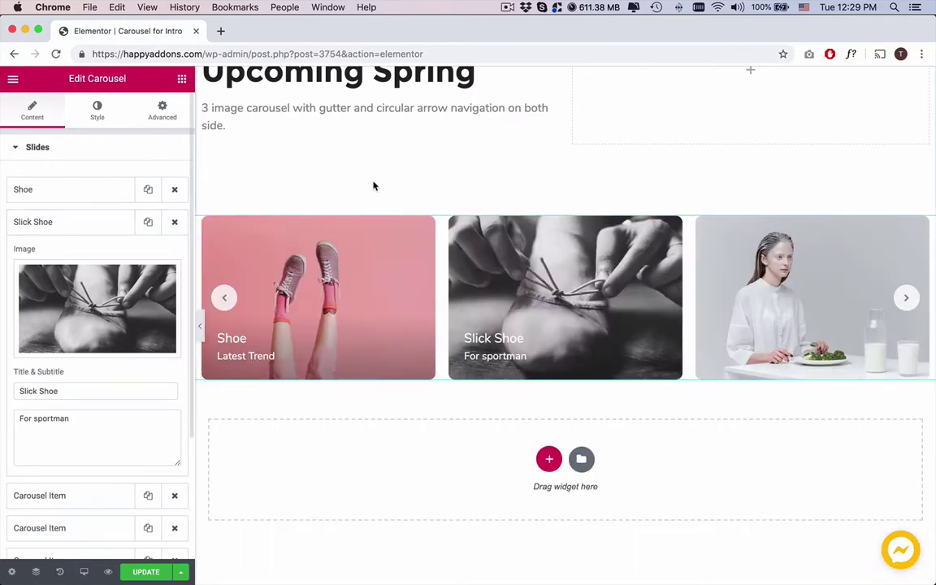
click(201, 325)
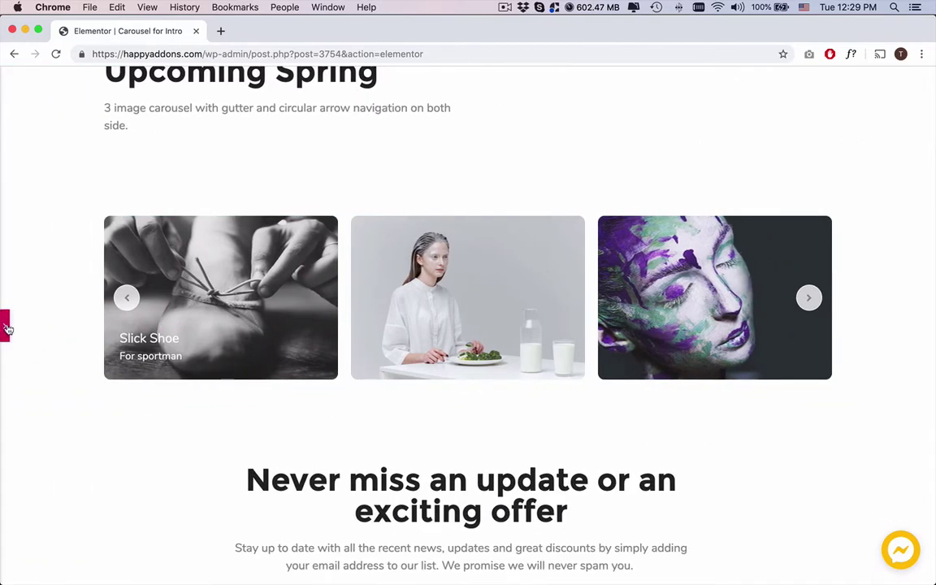
click(6, 326)
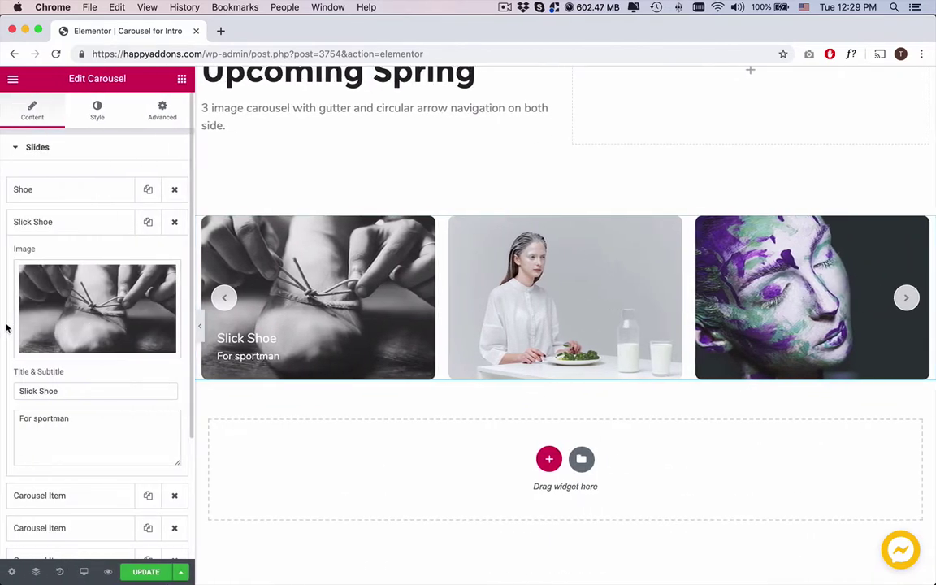
Step: Give the third slide, with the woman at the table, the title "Out of the box" and the subtitle "creative overloaded"
click(65, 221)
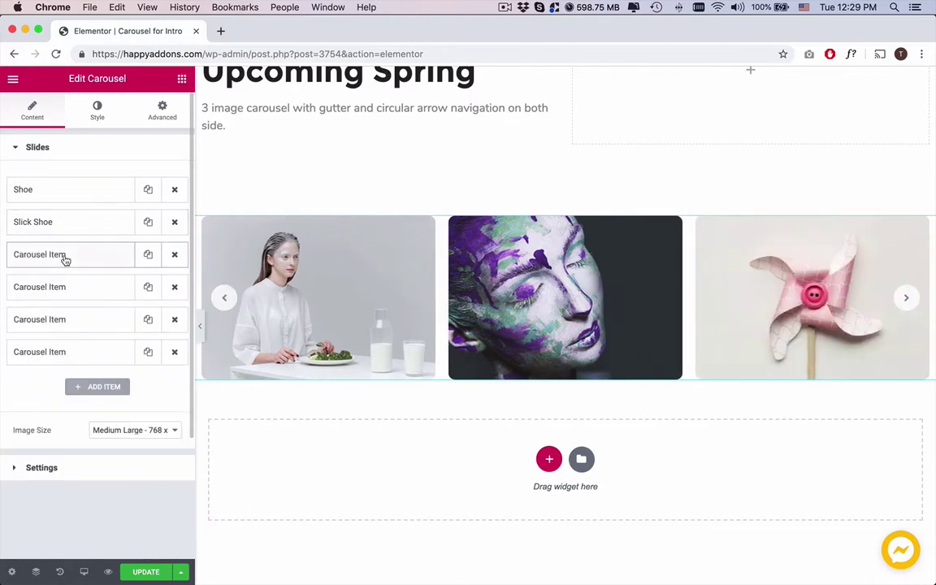
click(65, 255)
click(94, 425)
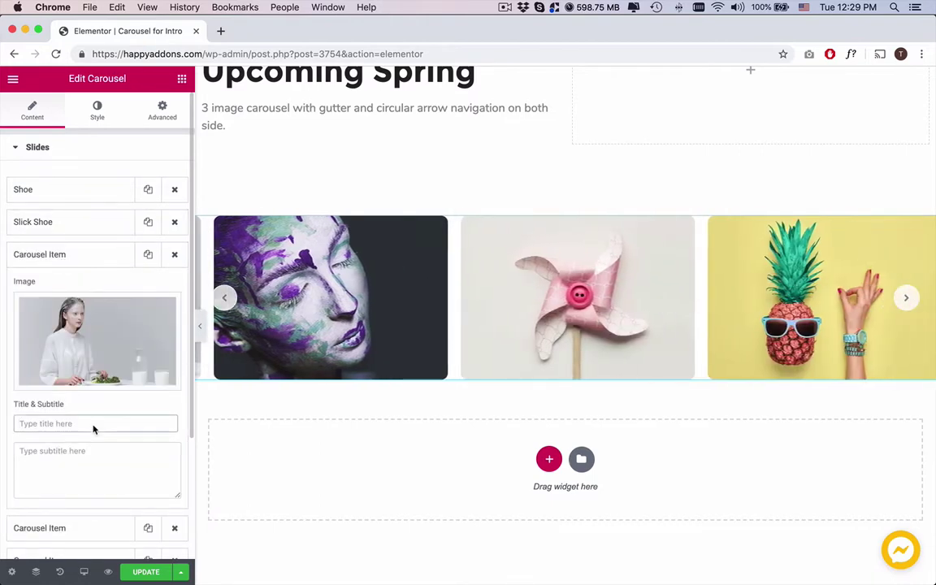
text(Out of the box)
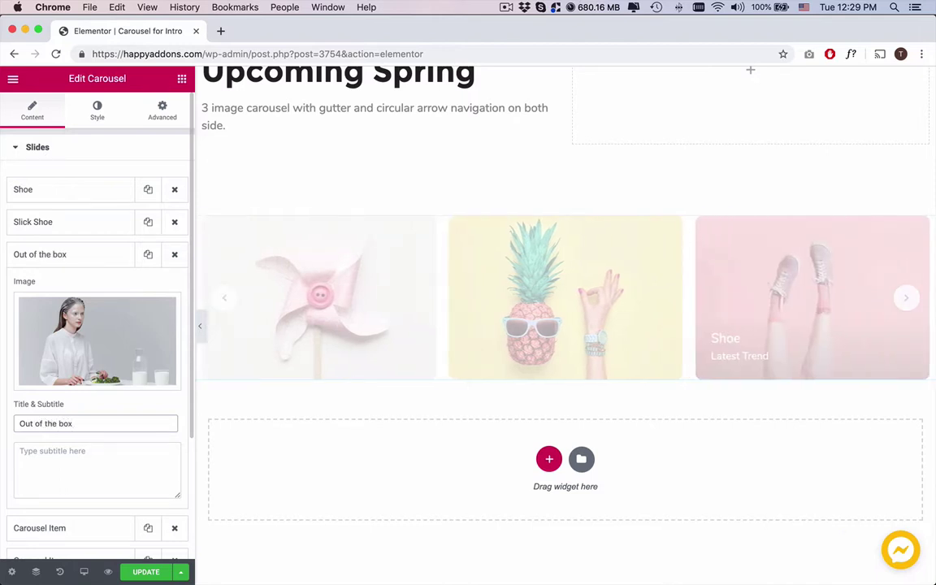
click(82, 467)
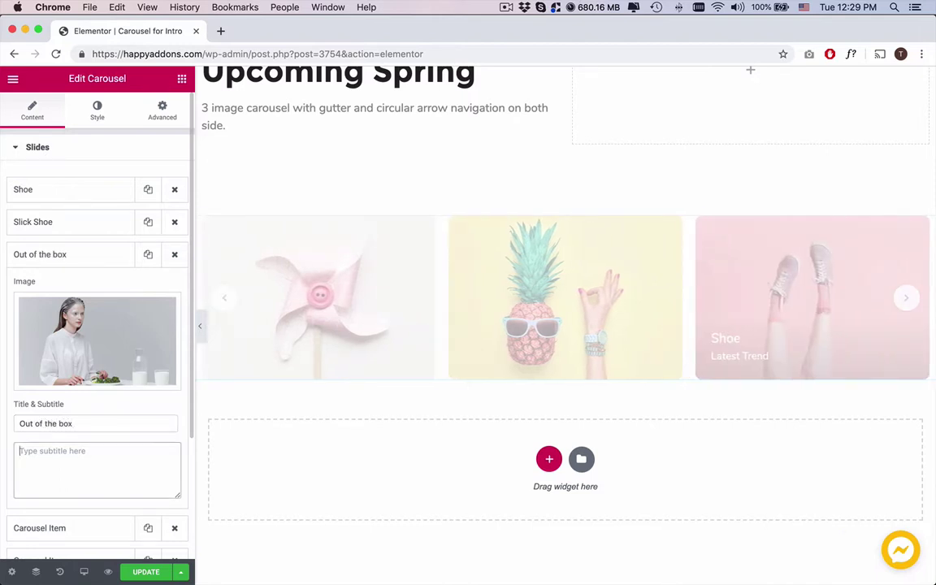
text(creative overloaded)
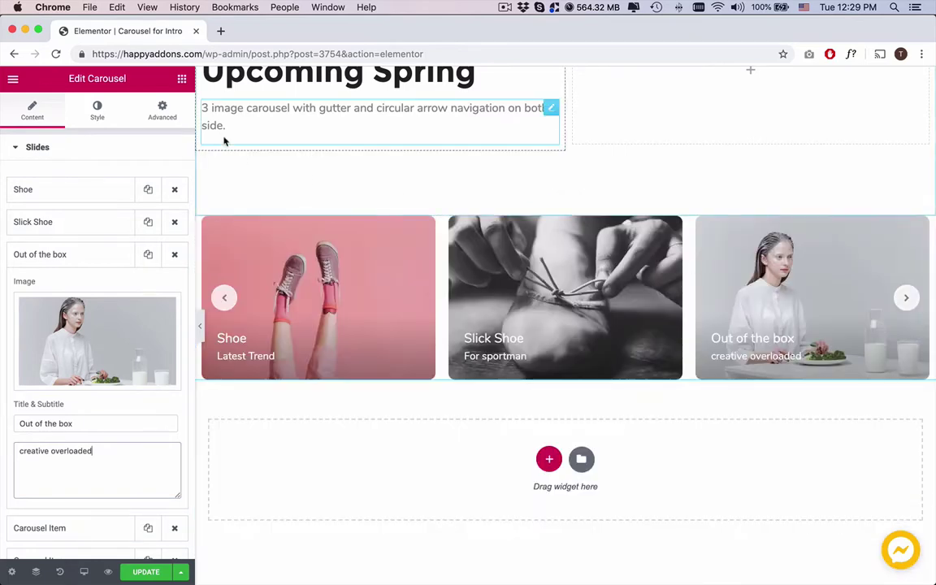
Step: Set the background type of the carousel's slide content to Classic
click(95, 103)
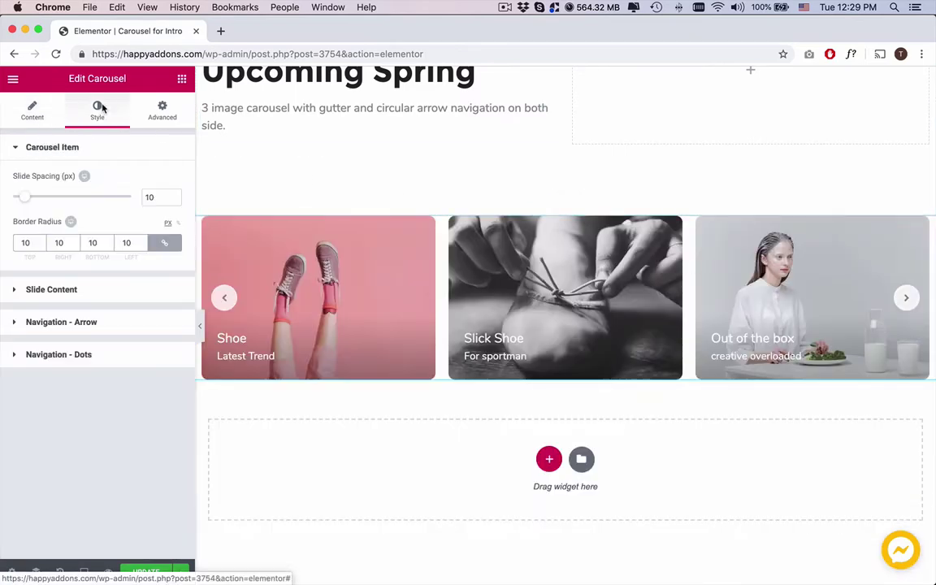
click(67, 292)
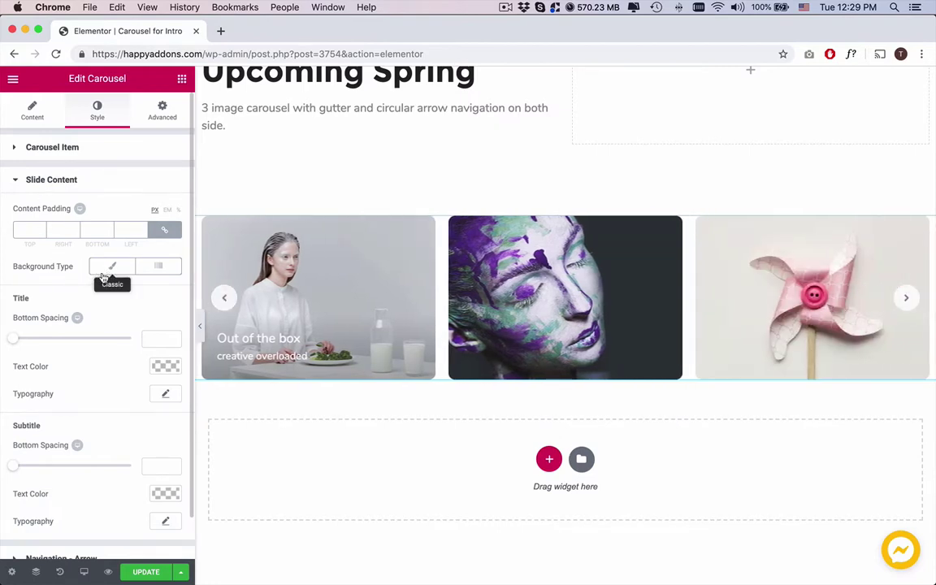
click(107, 270)
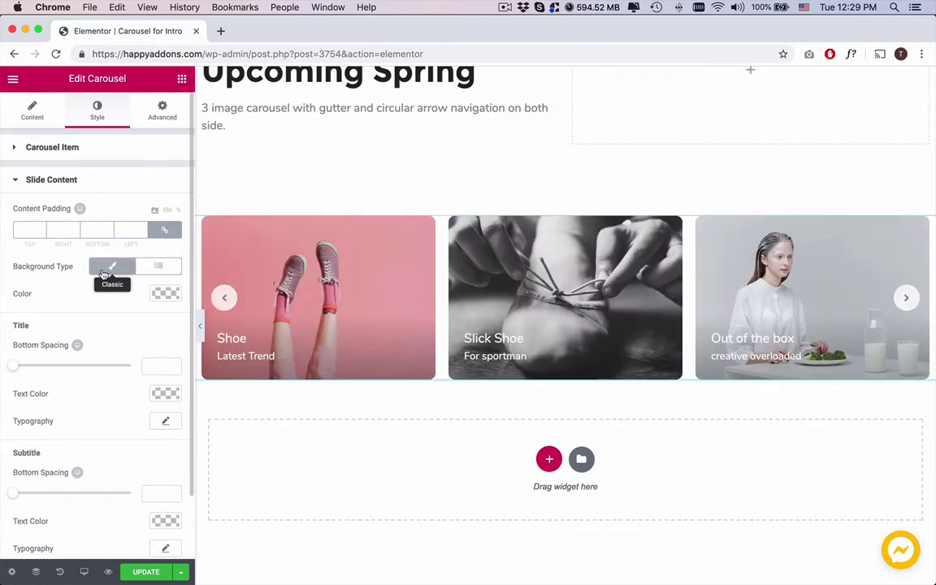
Step: Try a white (#ffffff) background color behind the slide content and clear it again
click(165, 294)
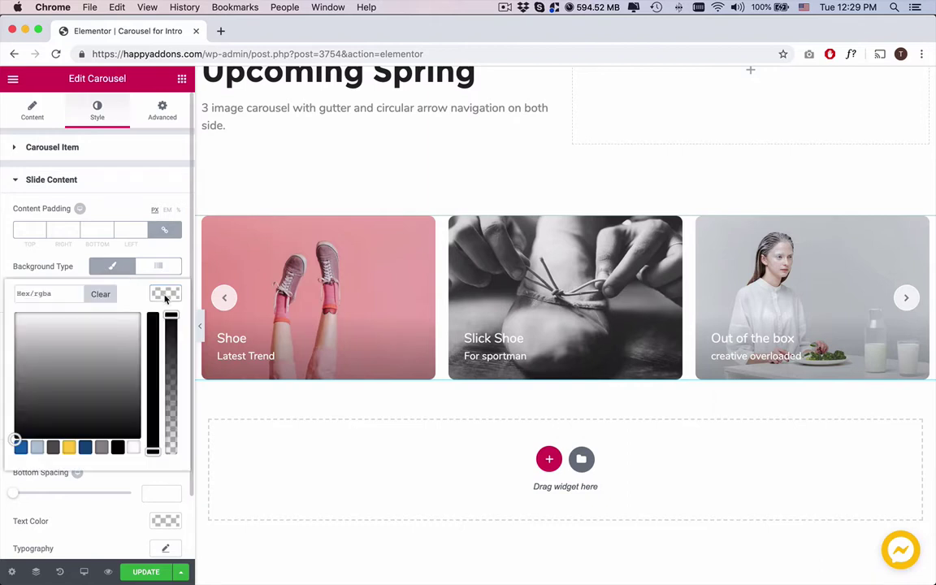
click(134, 448)
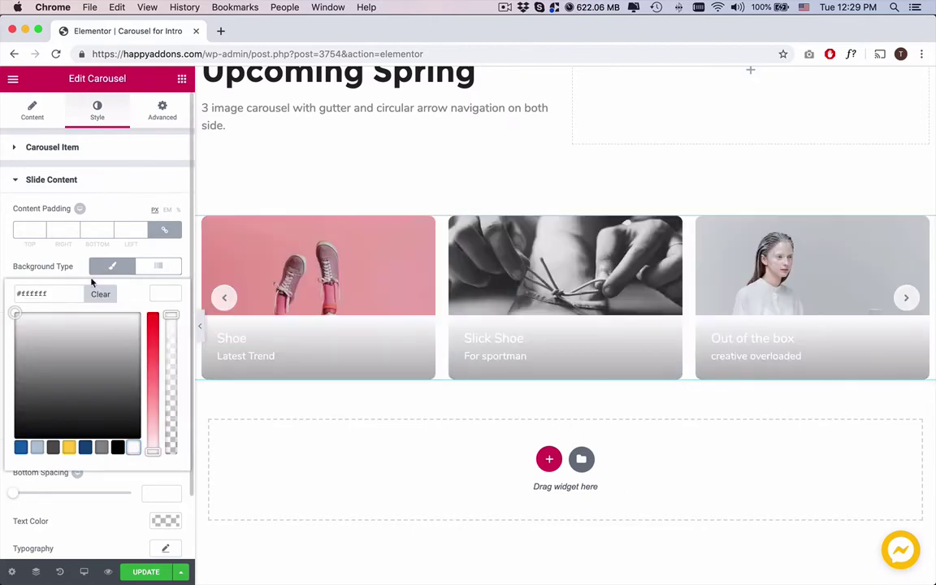
click(61, 265)
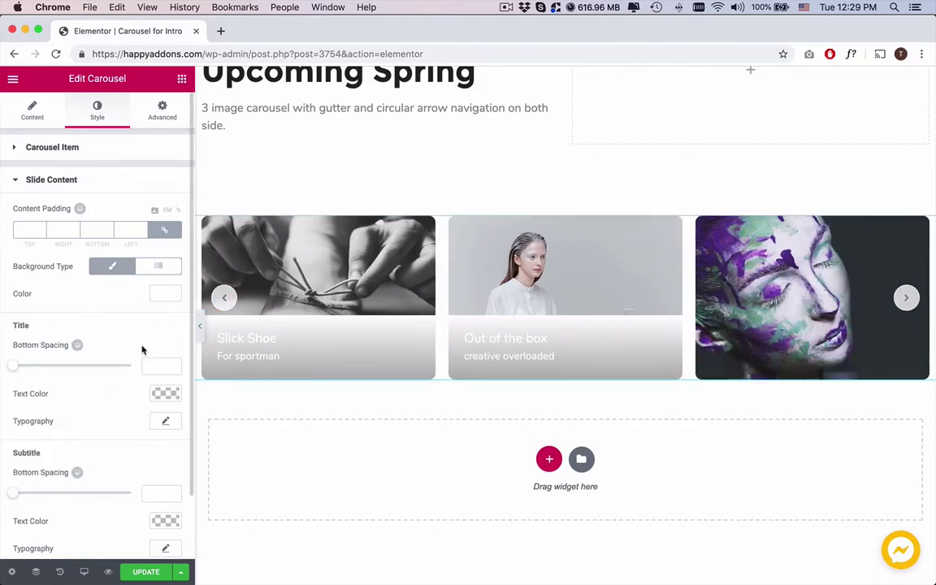
click(117, 267)
click(126, 269)
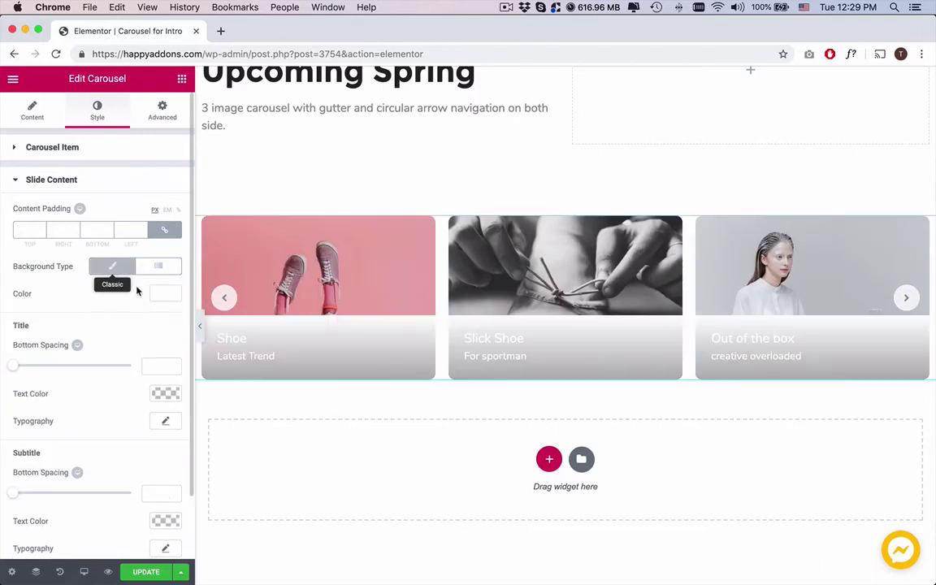
click(165, 293)
click(101, 295)
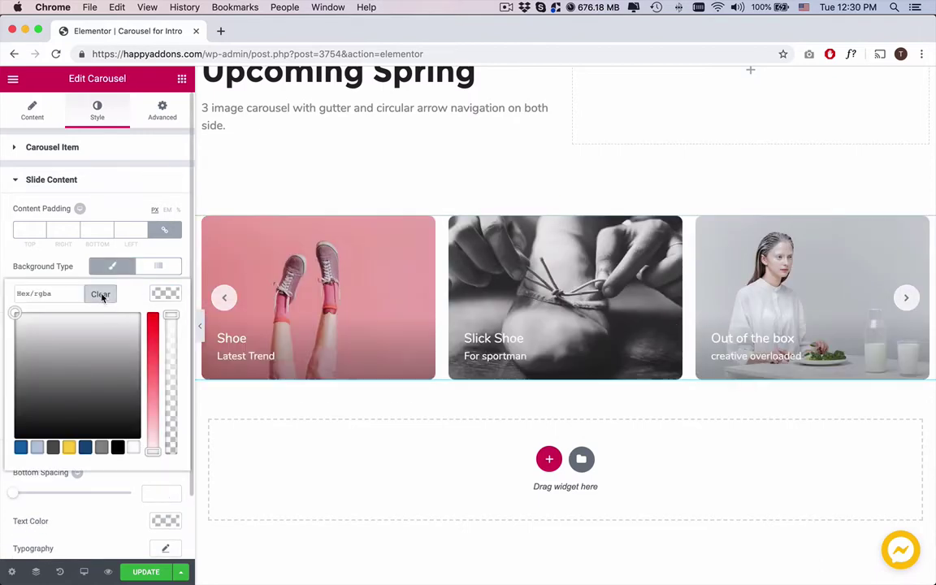
click(64, 269)
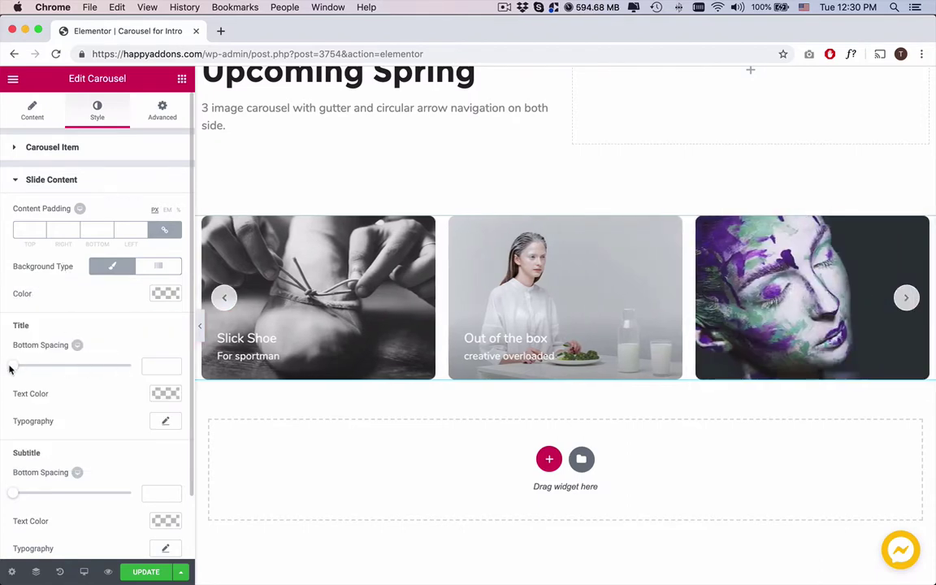
Step: Set the slide titles' bottom spacing to 0 and their font weight to 700
mouse_move(14, 370)
mouse_down()
mouse_move(32, 366)
mouse_move(3, 365)
mouse_up()
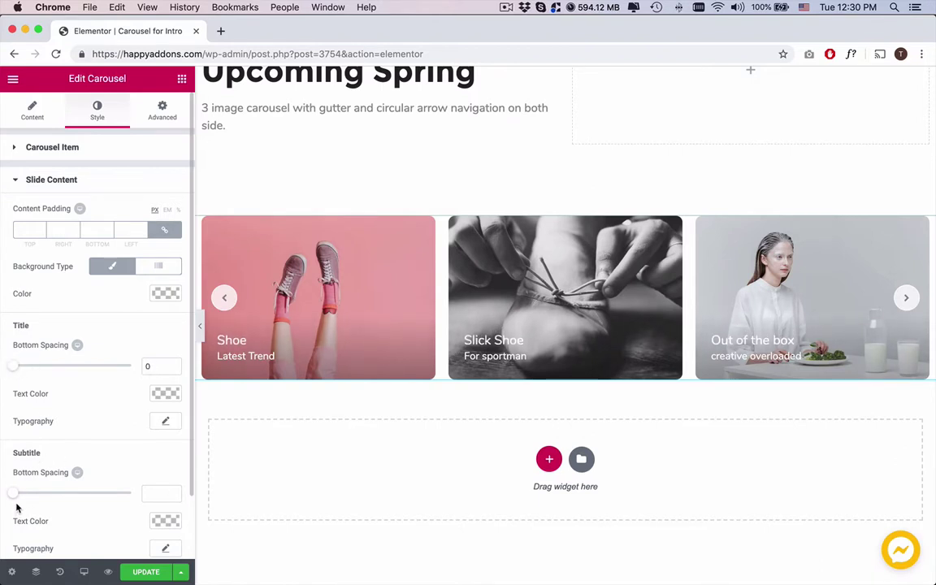
click(165, 420)
scroll(143, 443, down, 2)
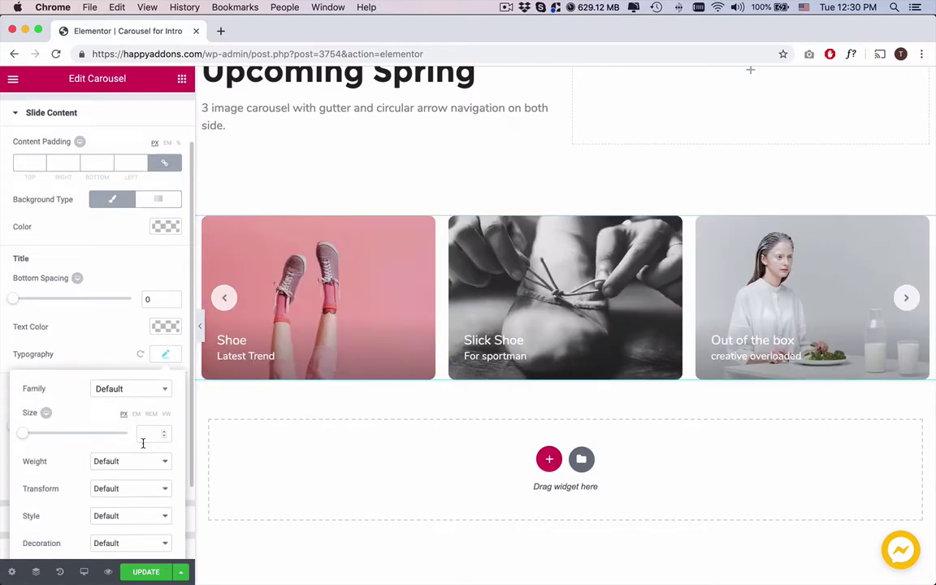
click(130, 461)
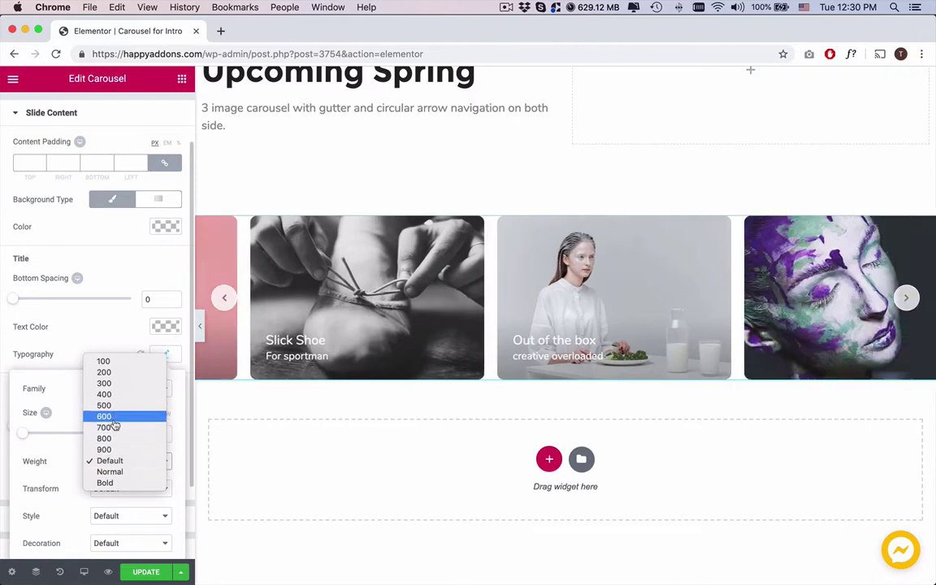
click(116, 417)
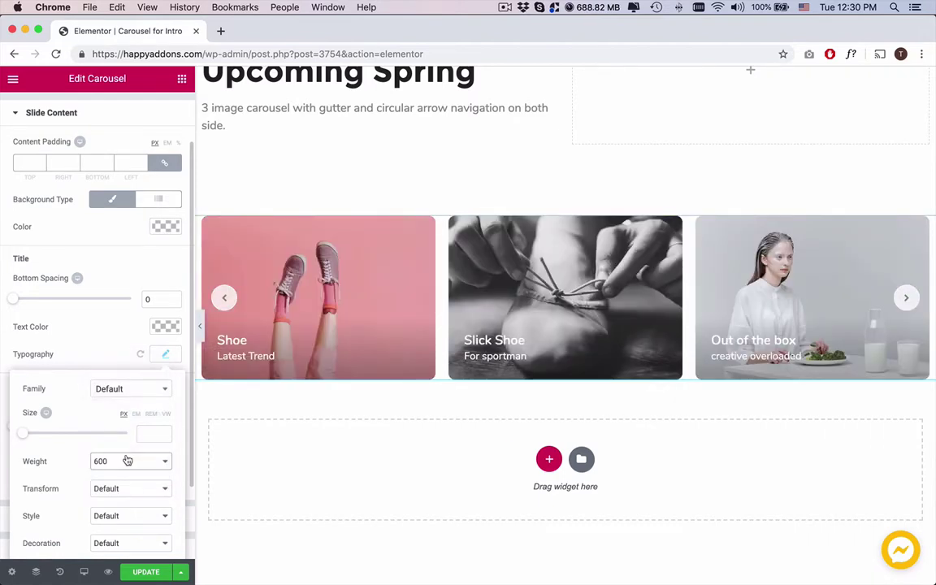
click(128, 461)
click(120, 470)
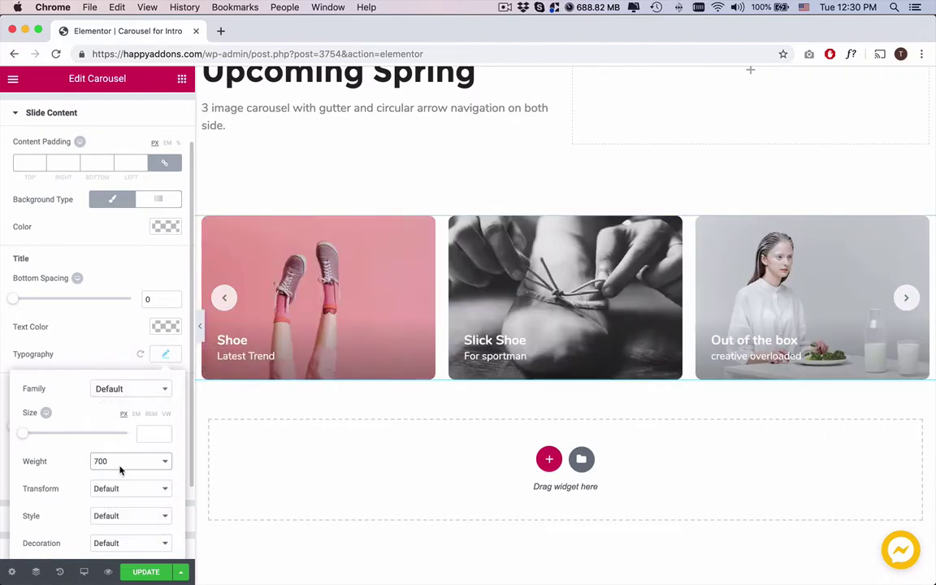
click(101, 356)
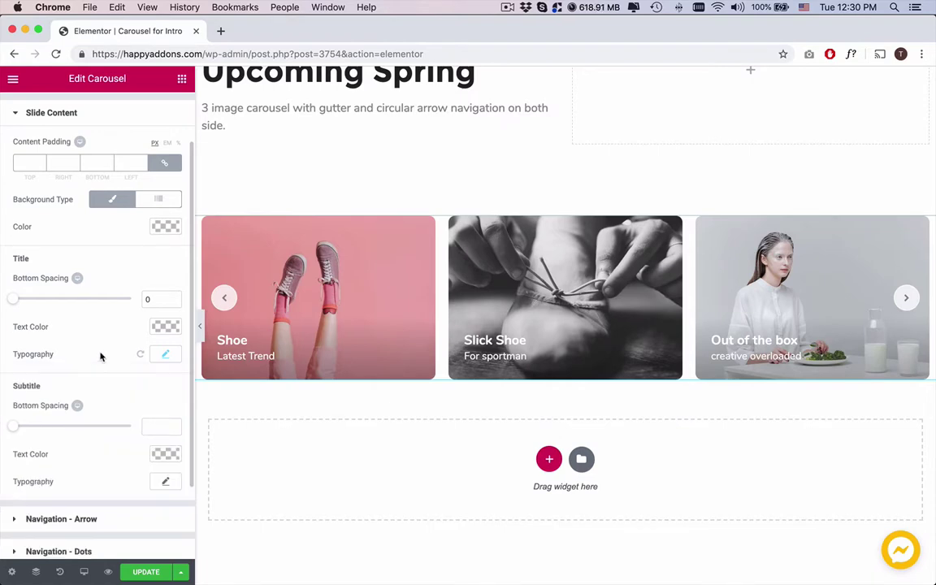
Step: Set the font weight of the slide subtitles to 300
click(166, 483)
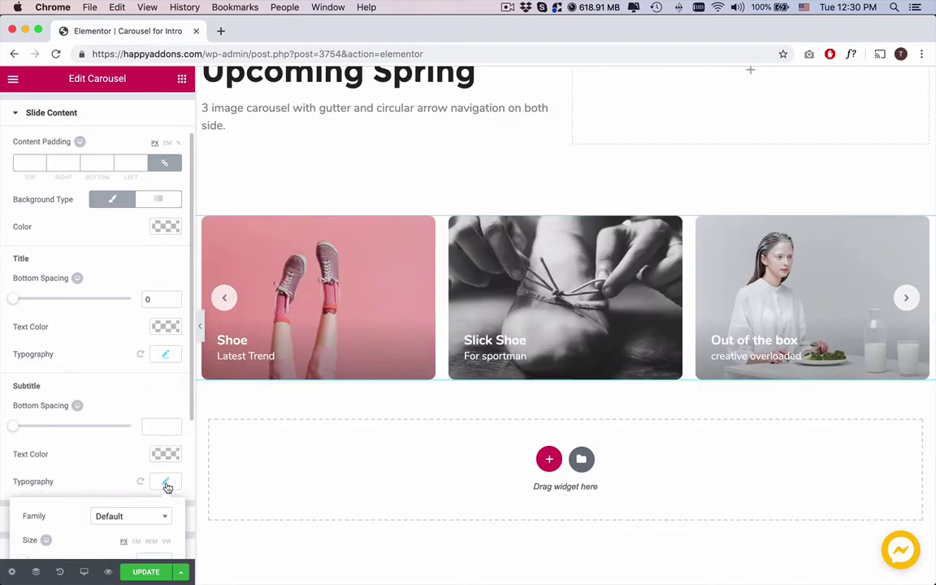
scroll(122, 471, down, 4)
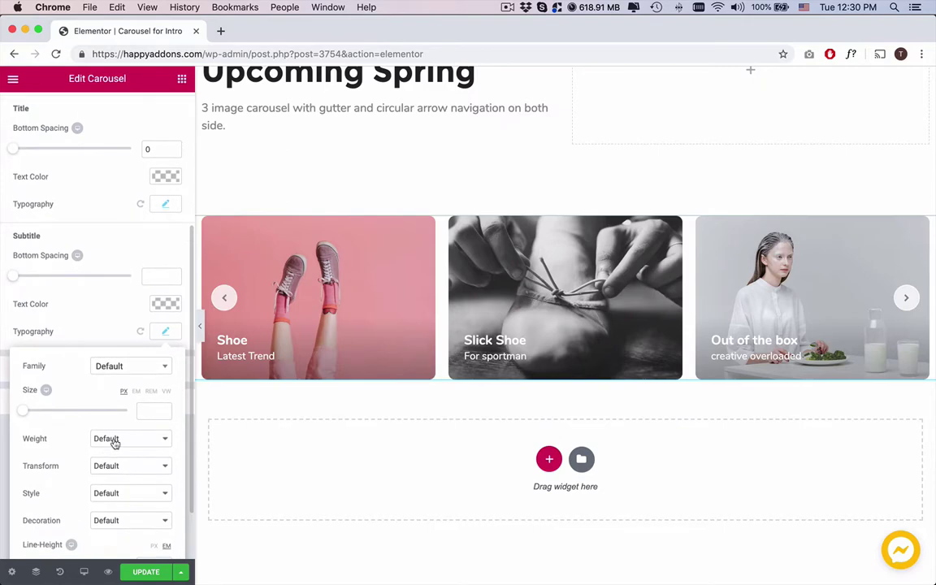
click(114, 439)
click(107, 361)
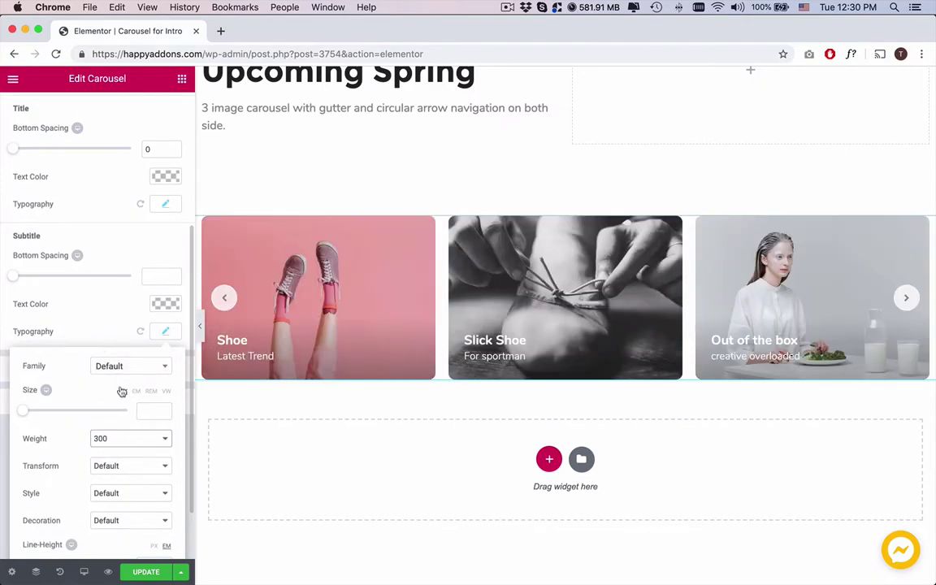
click(148, 411)
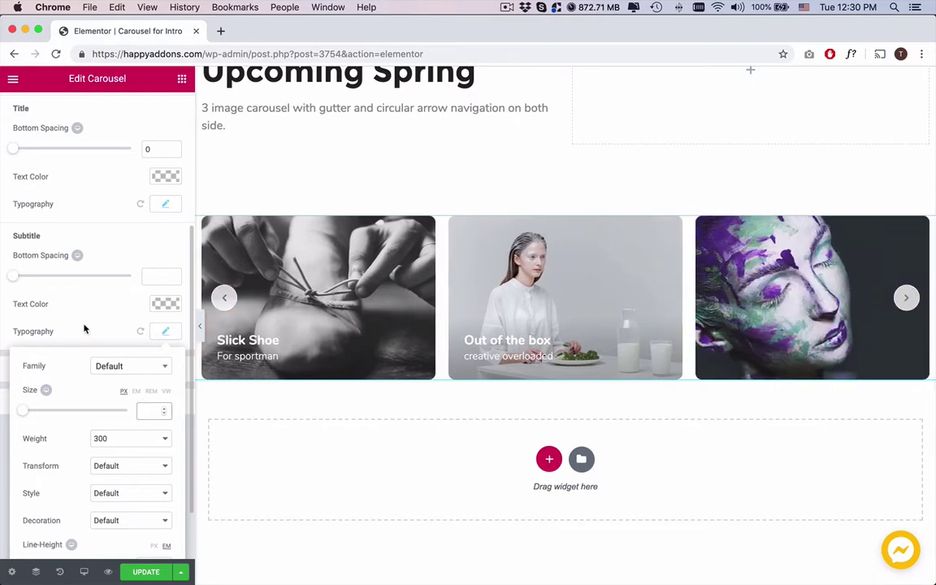
click(84, 329)
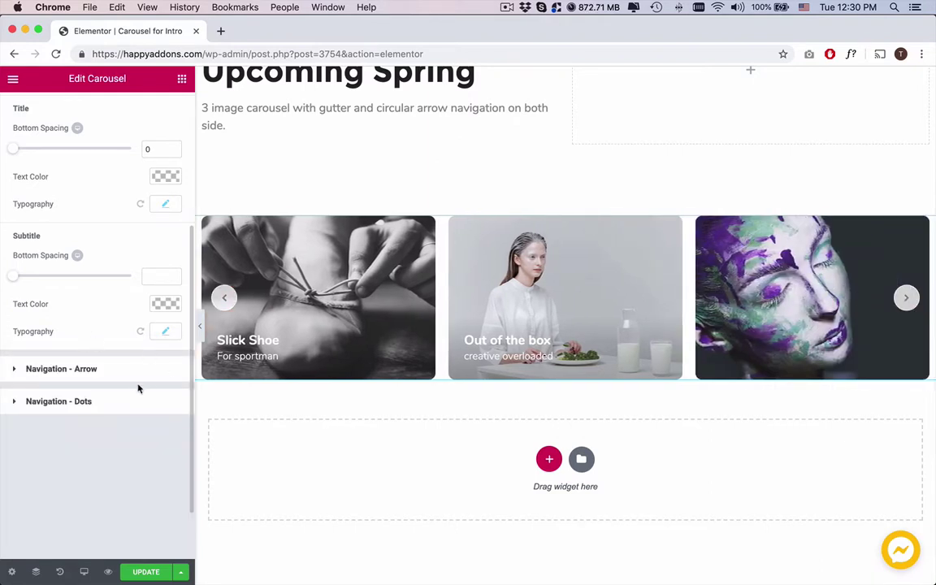
scroll(94, 155, up, 4)
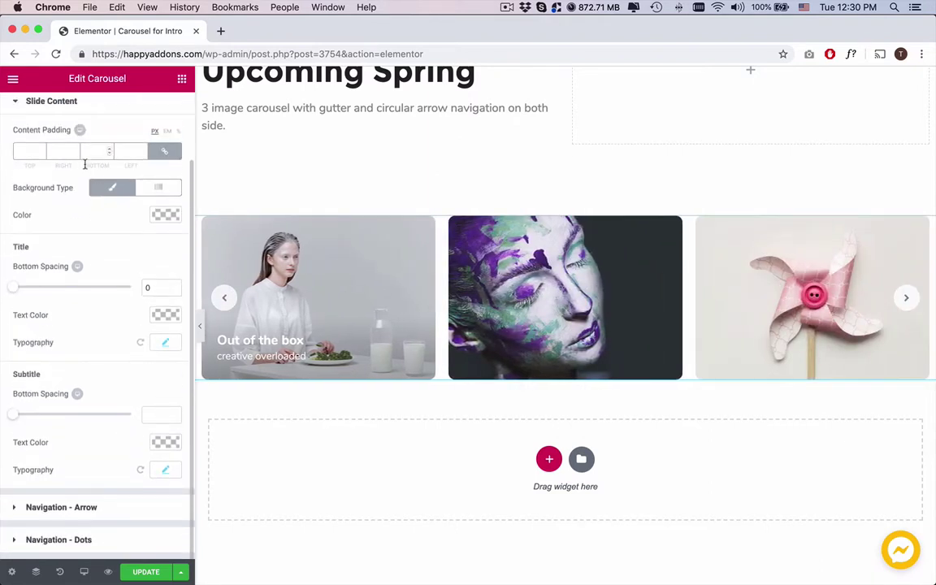
scroll(94, 226, up, 3)
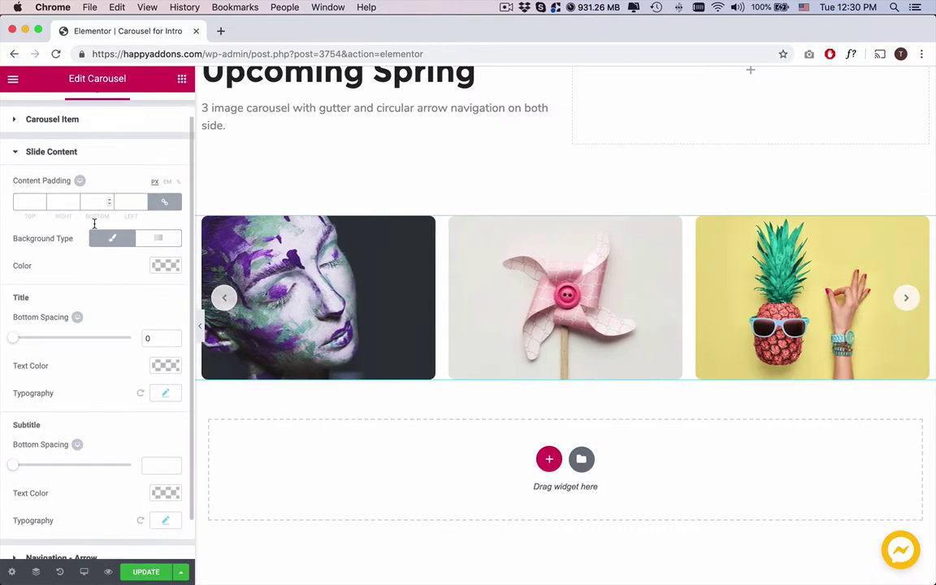
scroll(95, 225, down, 1)
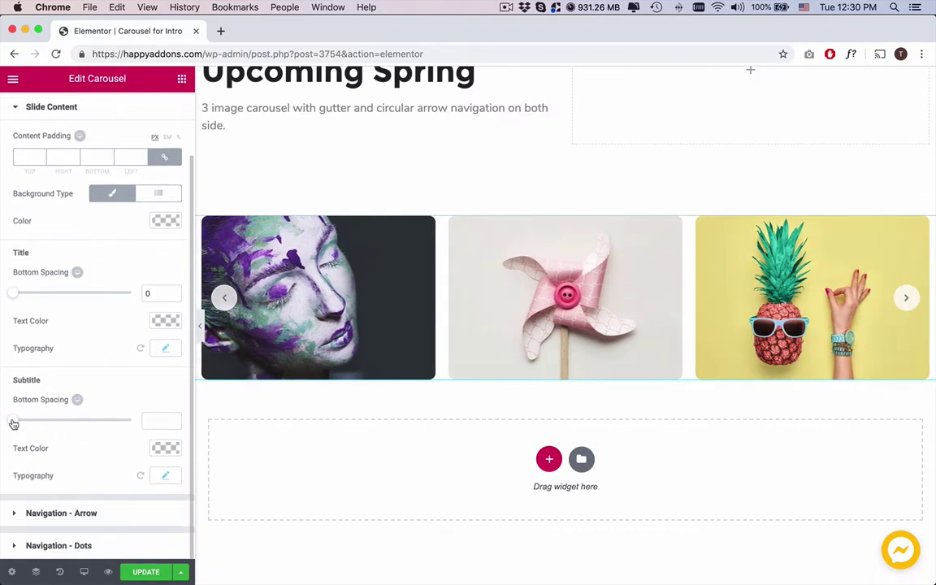
Step: Set the bottom spacing of the slide subtitles to 0
mouse_move(13, 423)
mouse_down()
mouse_move(52, 423)
mouse_move(4, 425)
mouse_up()
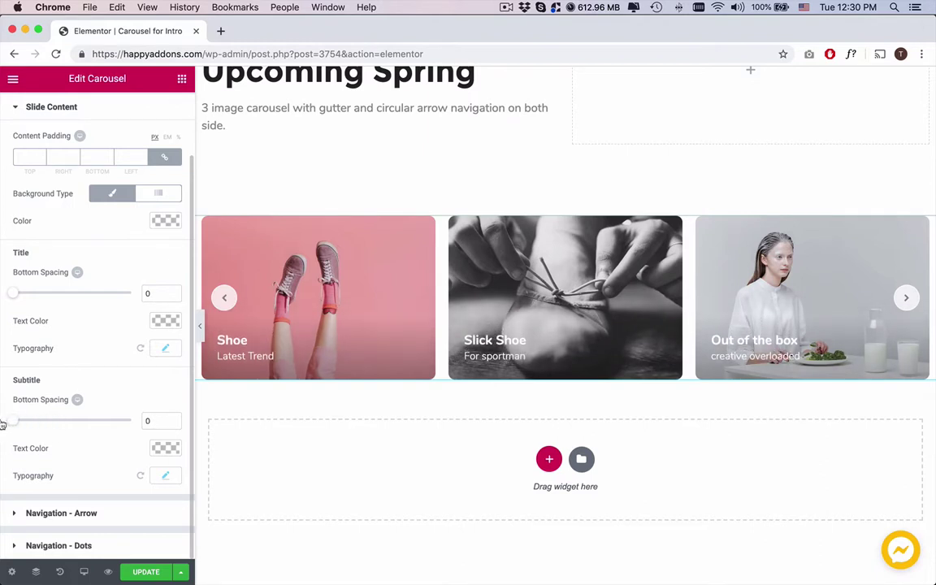
Step: Try a vertical position of 31 and a horizontal position of -30 for the navigation arrows and test them in the full-width page preview
click(77, 515)
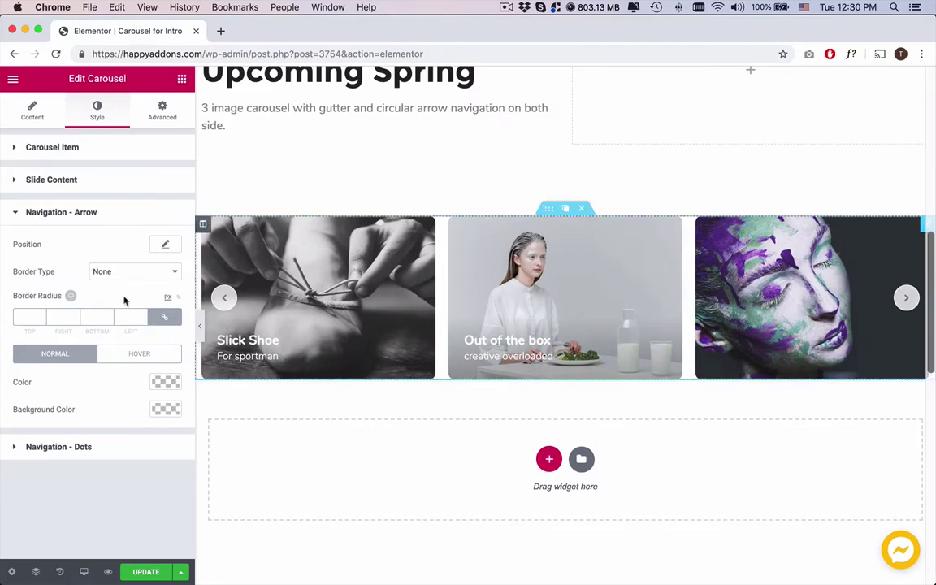
click(164, 245)
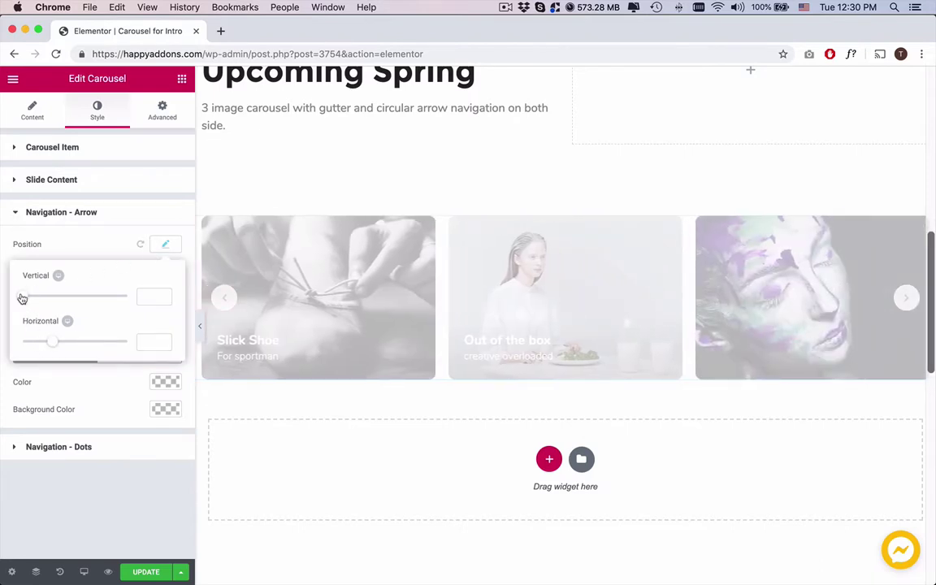
drag(22, 297, 44, 347)
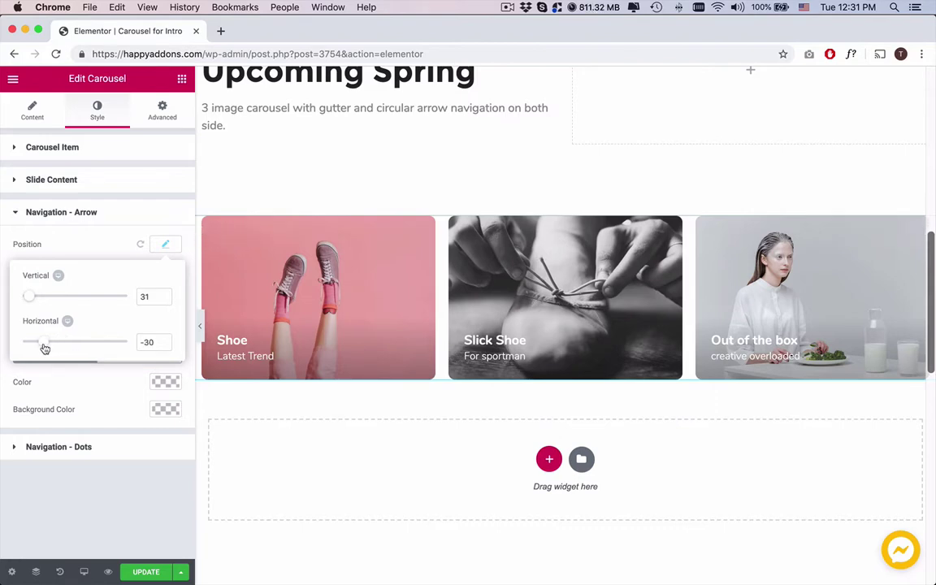
click(200, 325)
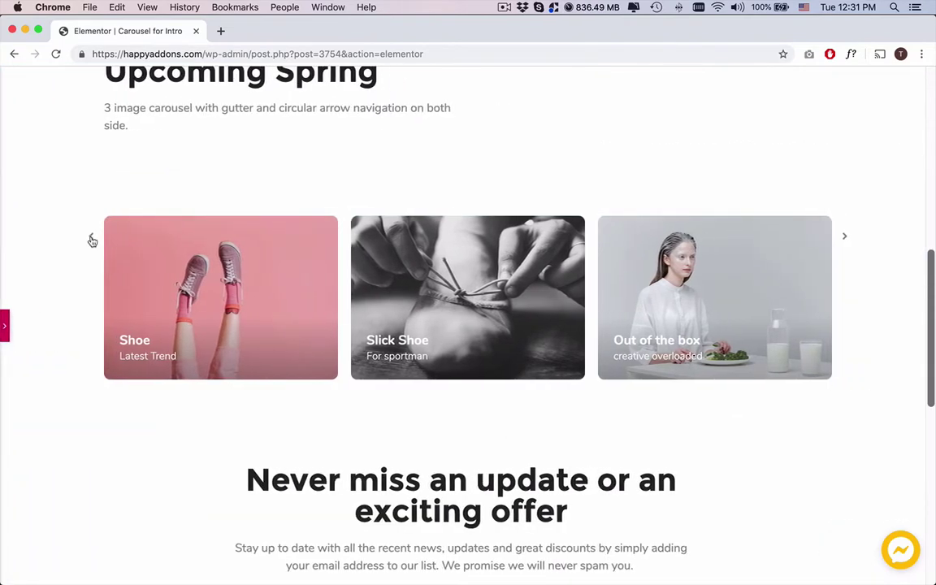
click(92, 240)
click(87, 242)
click(4, 325)
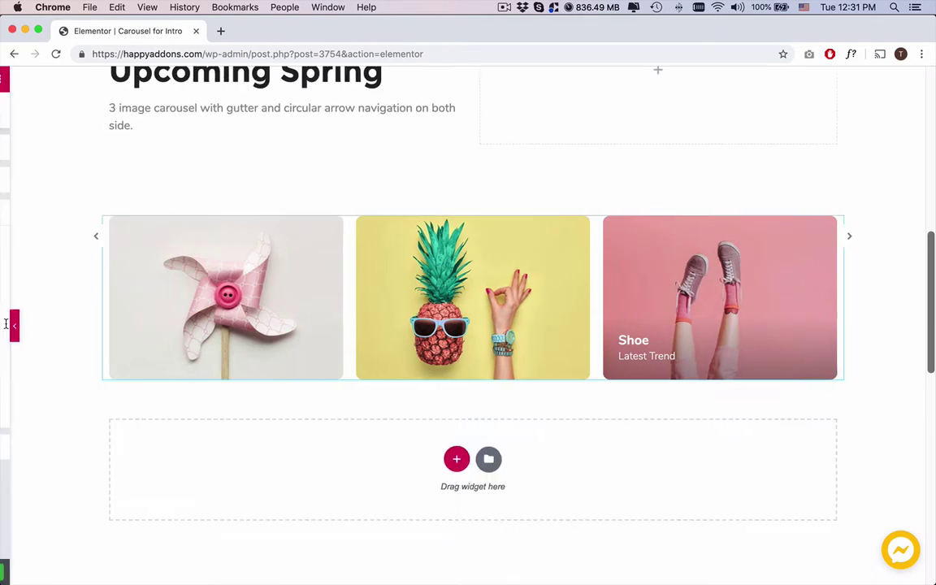
Step: Clear the vertical and horizontal position values of the navigation arrows
click(166, 243)
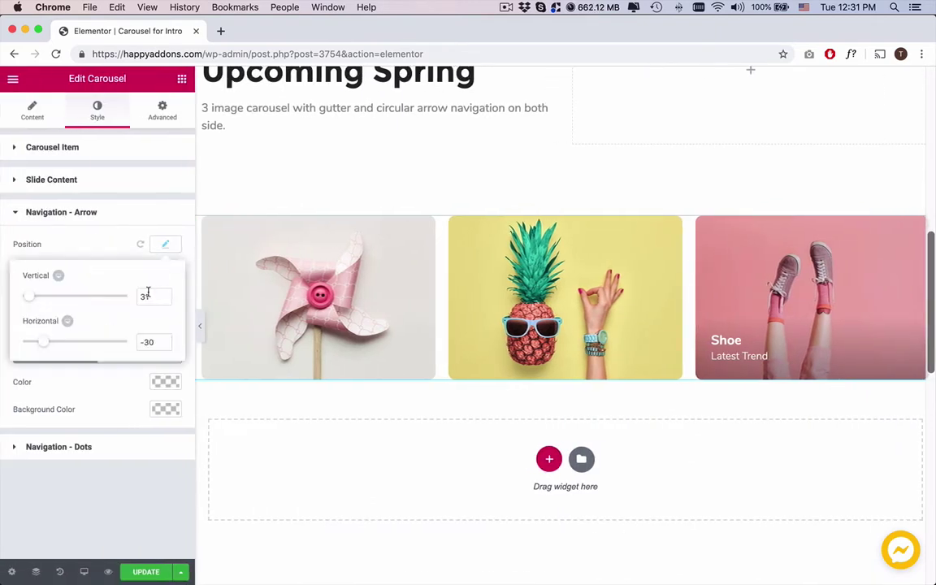
double_click(156, 296)
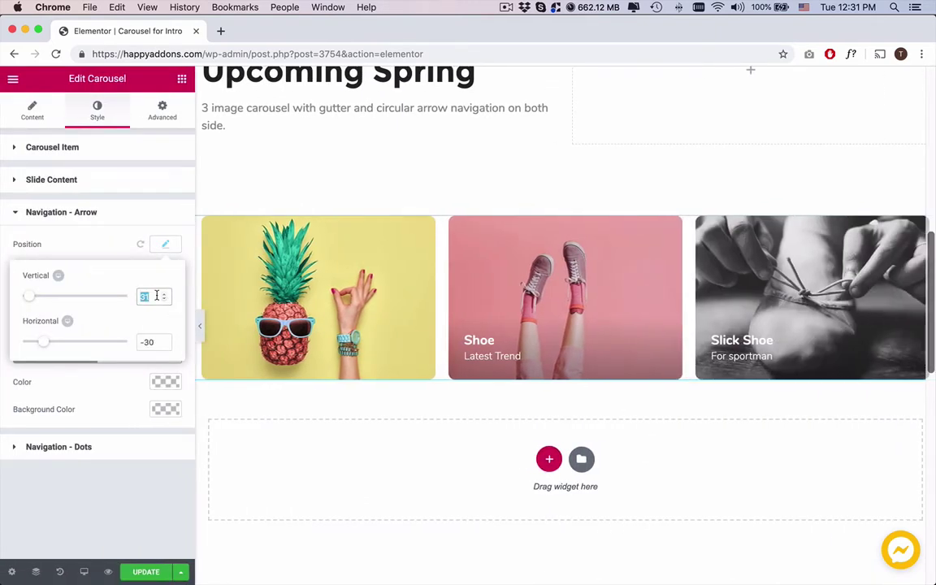
key(BackSpace)
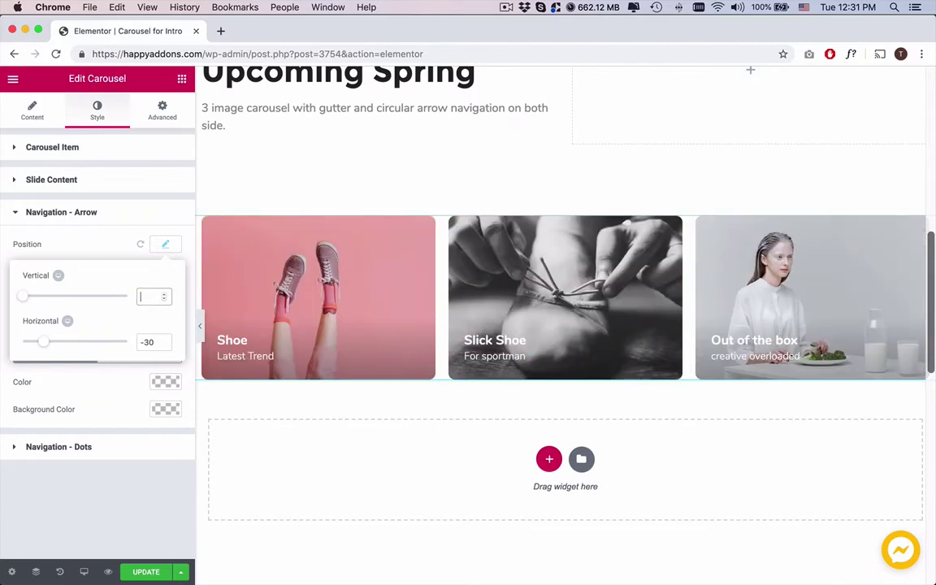
double_click(146, 342)
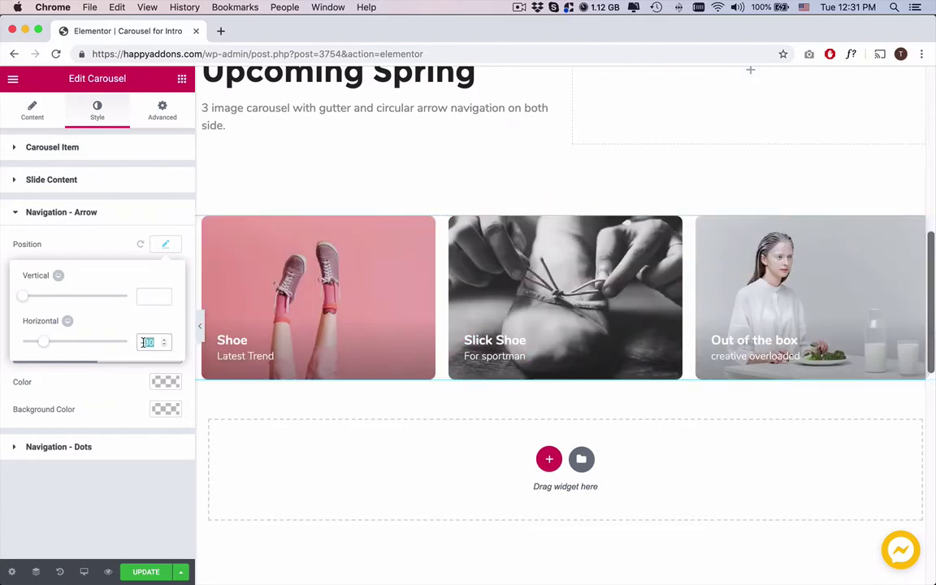
key(BackSpace)
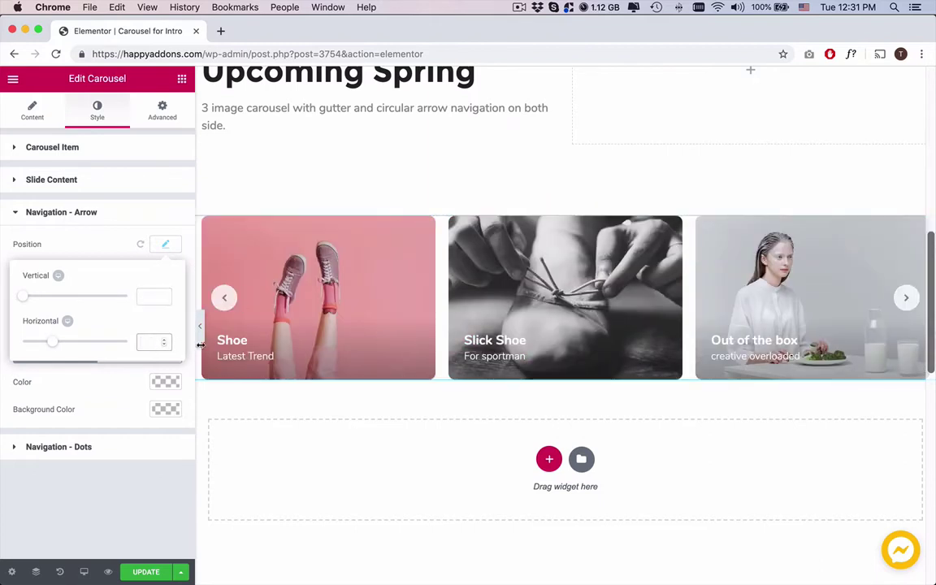
click(107, 253)
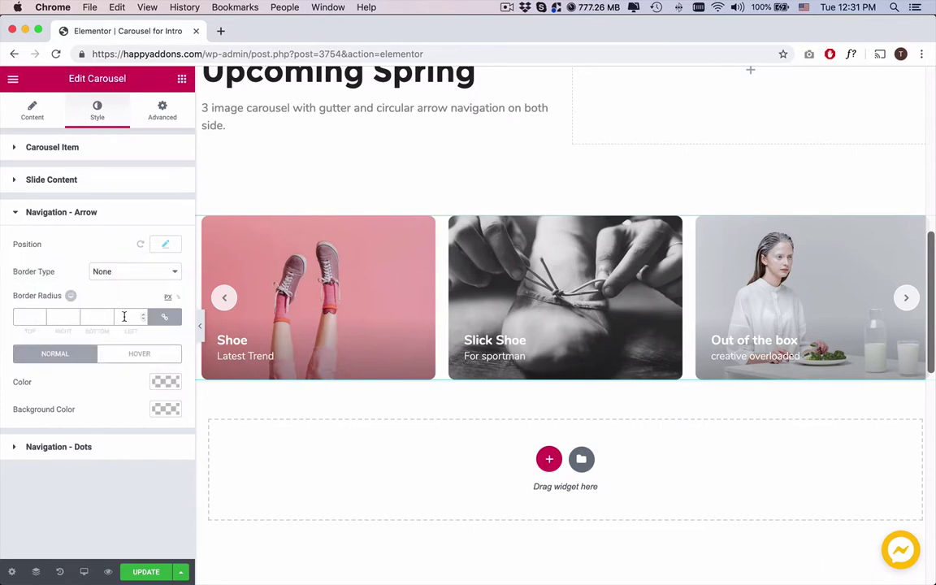
Step: Unlink the navigation arrows' border radius values at 0 and set the normal arrow color to black (#000000)
click(163, 319)
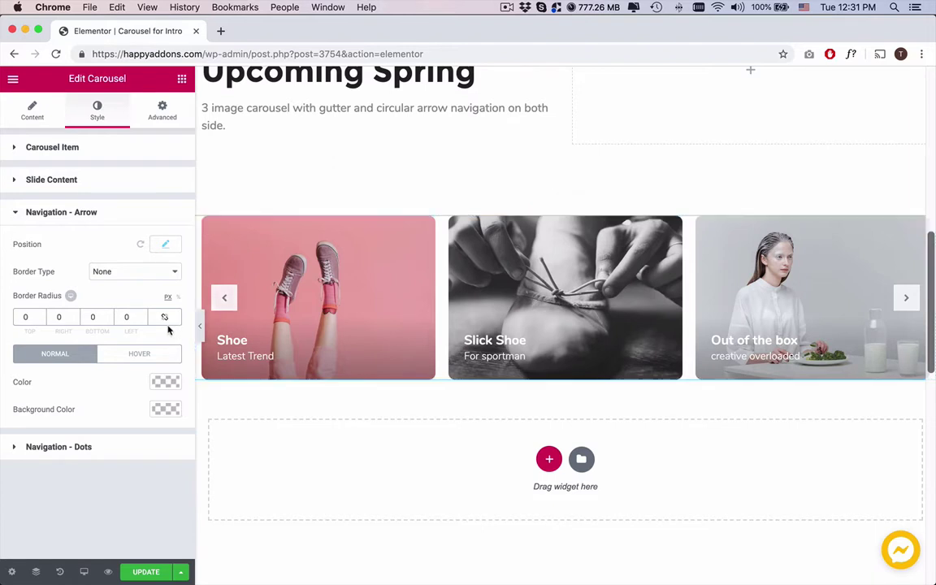
click(164, 382)
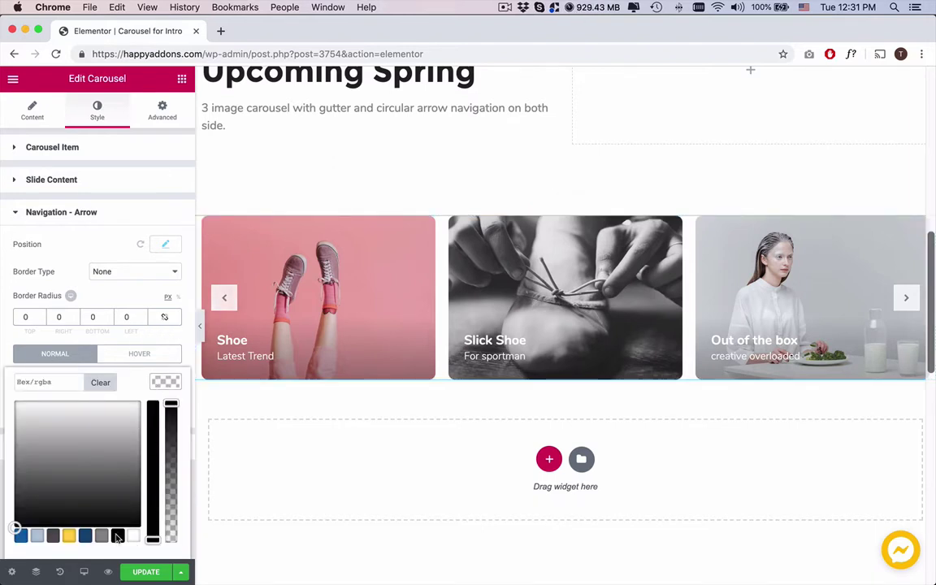
click(118, 536)
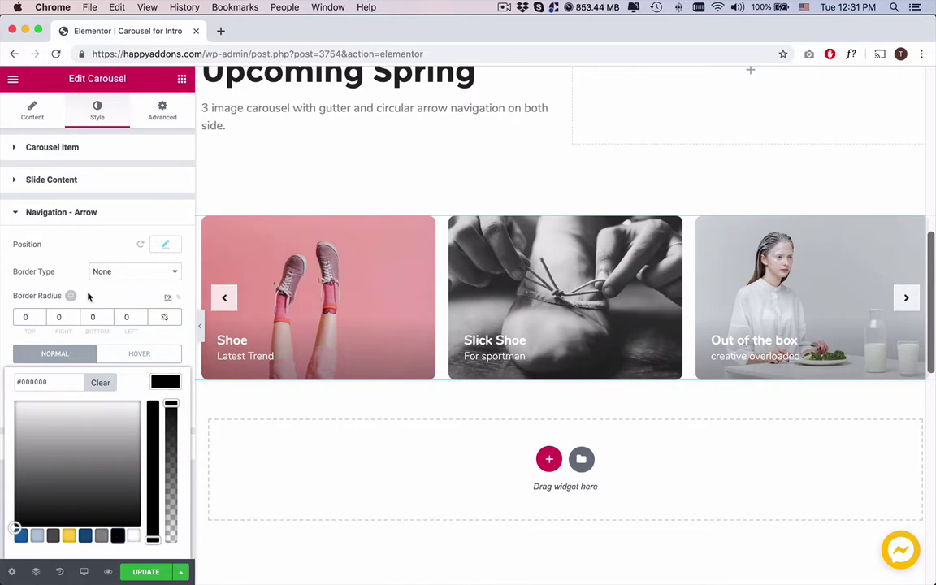
click(89, 296)
Step: Set the navigation arrows' normal background color to white (#ffffff)
click(165, 410)
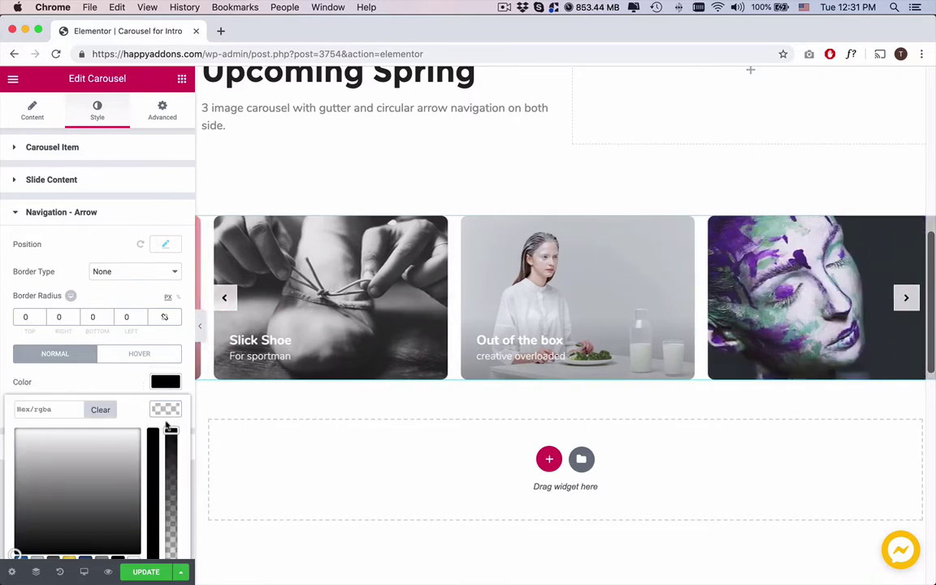
scroll(130, 487, down, 1)
click(132, 536)
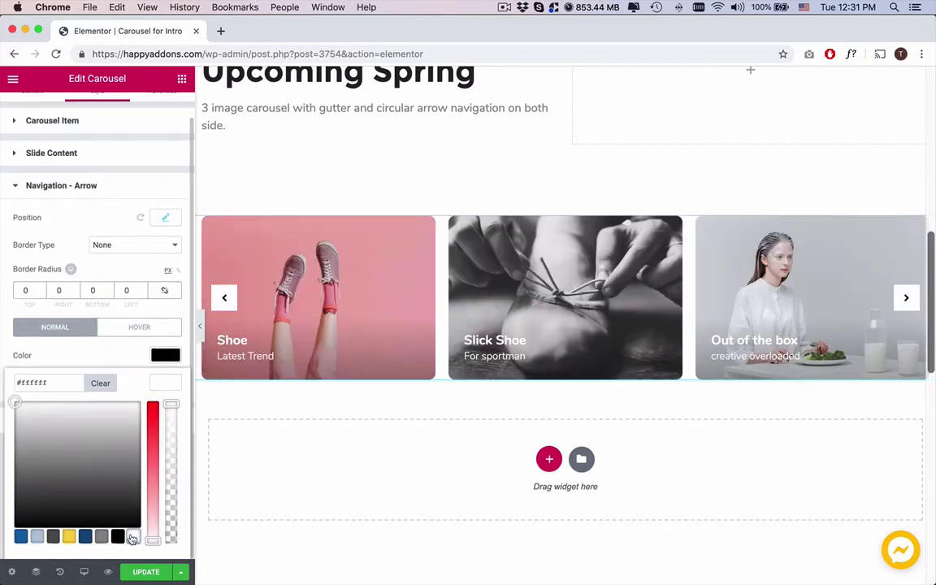
click(118, 359)
Step: Set the hover color of the navigation arrows to pink (#e23b72)
scroll(130, 357, up, 1)
click(130, 356)
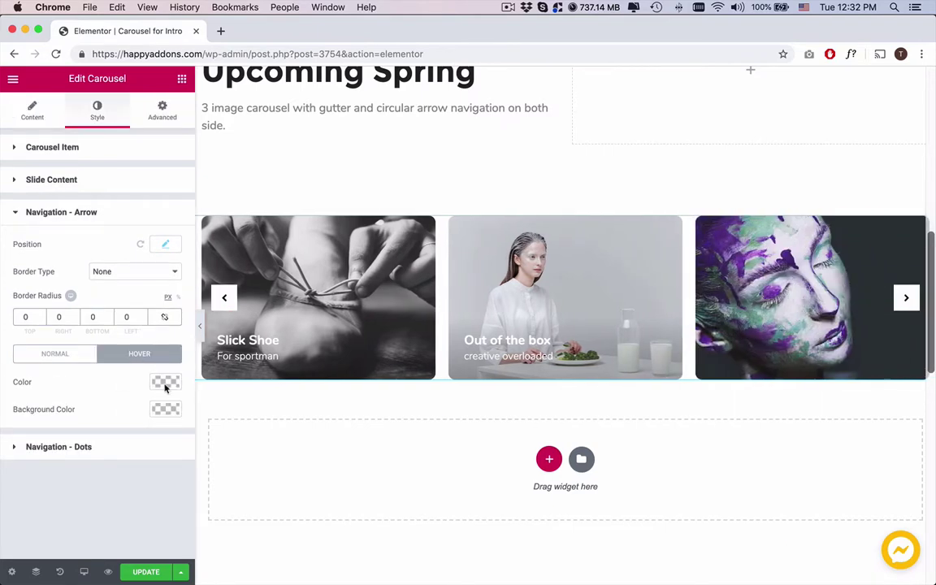
click(165, 386)
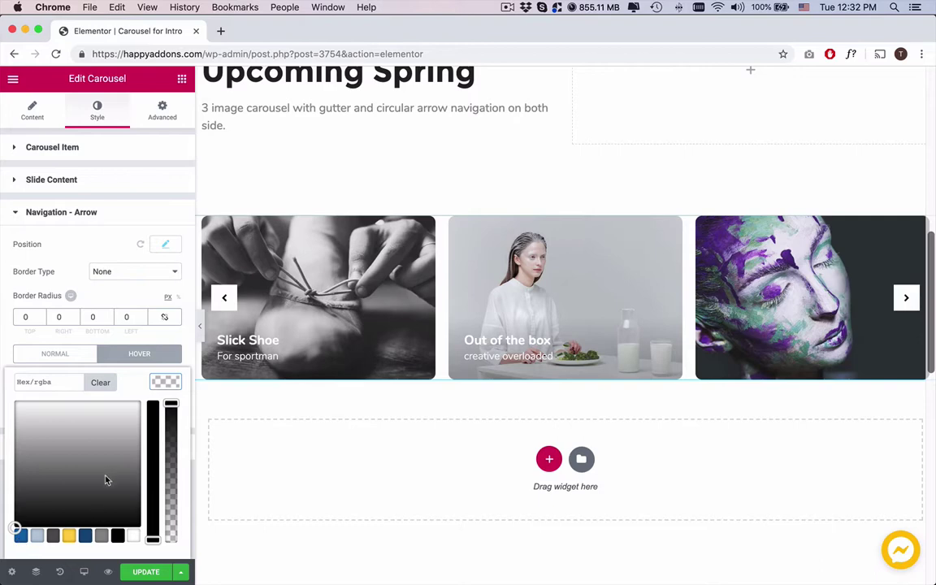
click(153, 466)
drag(132, 443, 134, 416)
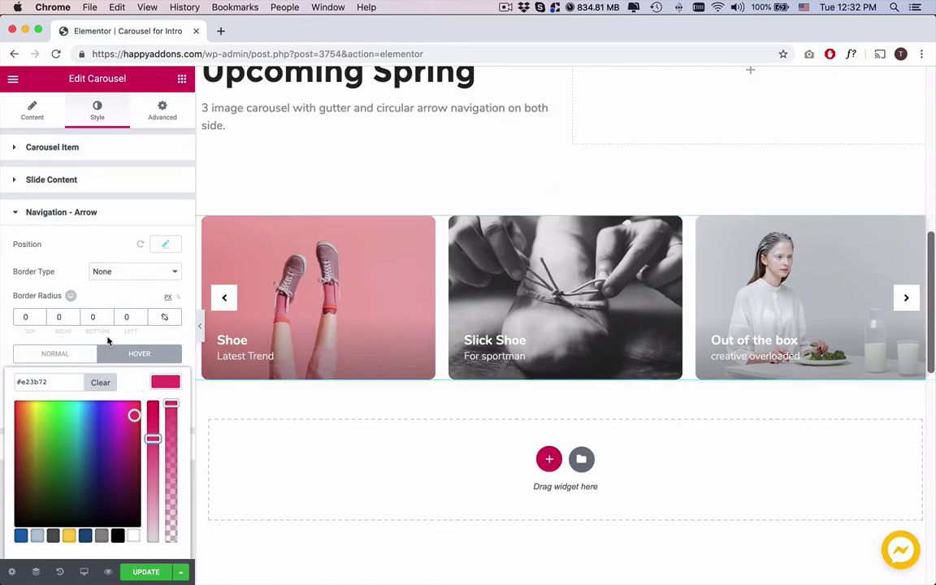
click(103, 312)
Step: Set the hover background color of the navigation arrows to dark gray (#424242)
click(165, 408)
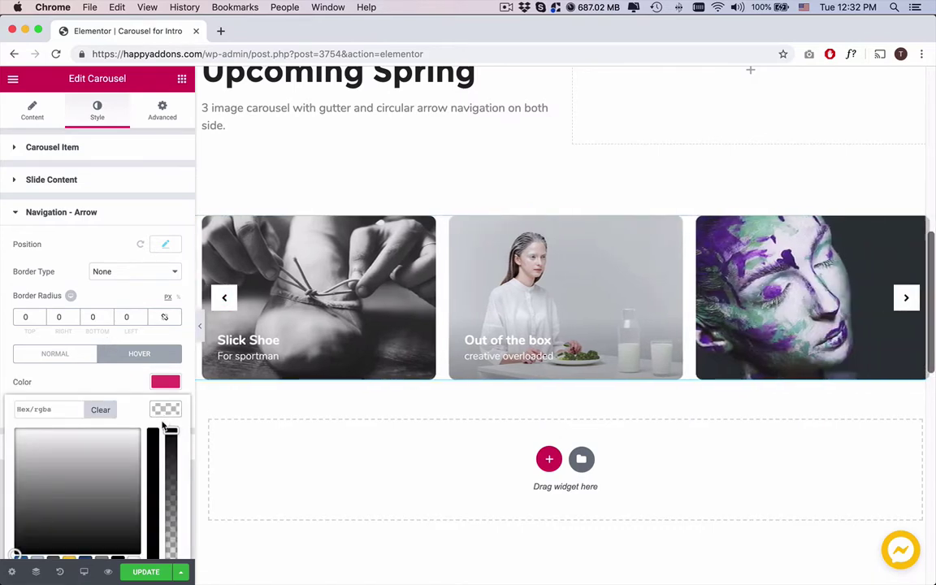
drag(45, 515, 13, 522)
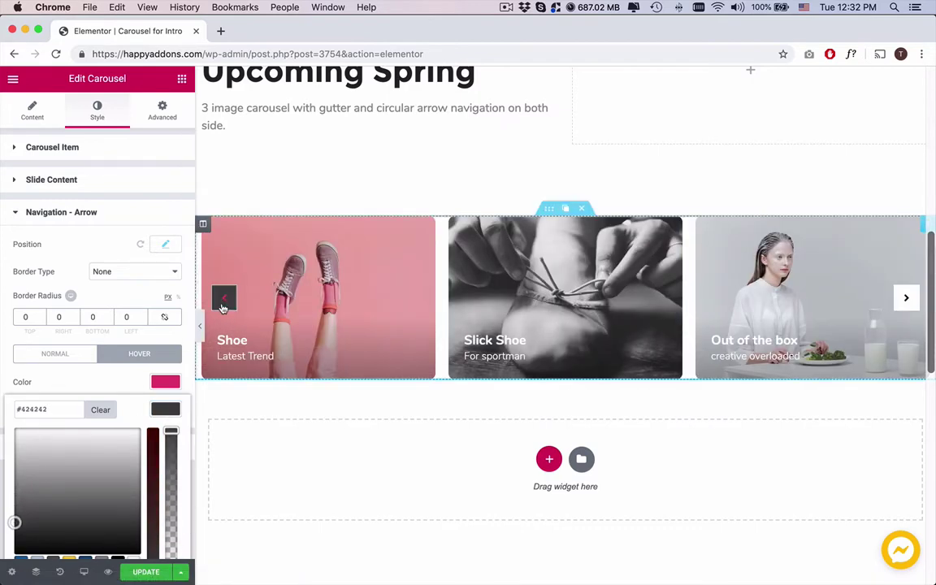
click(109, 387)
Step: Give the navigation arrows a Solid border type with a width of 0 on all sides
click(159, 272)
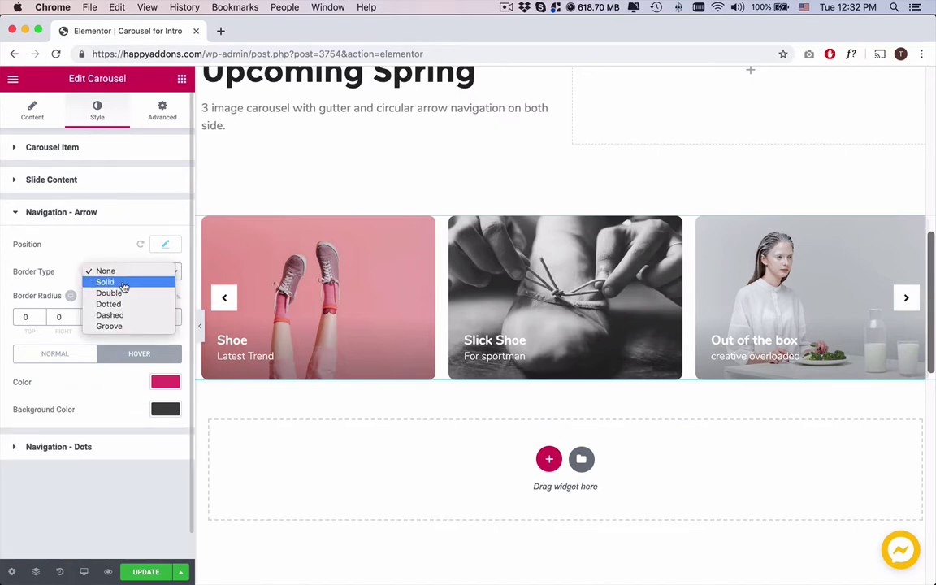
click(123, 284)
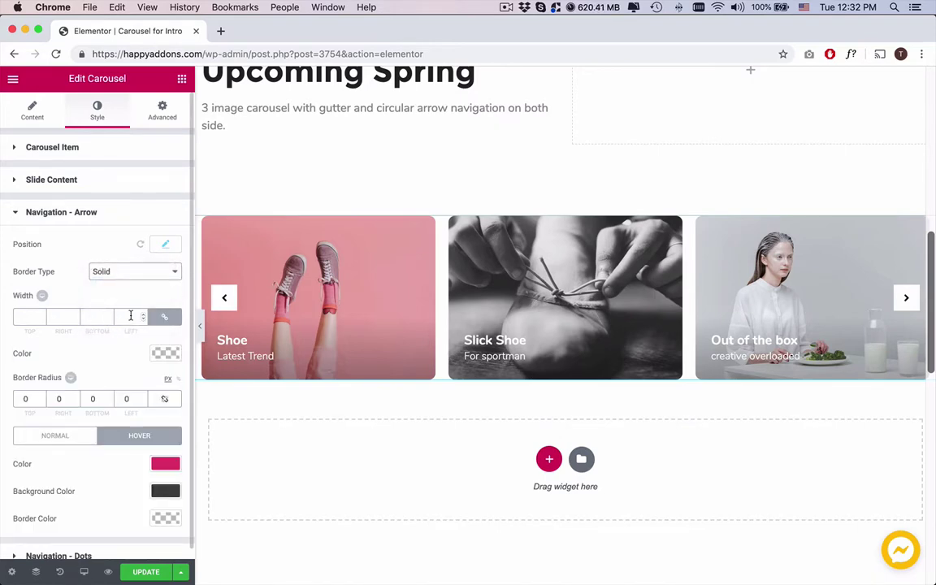
click(132, 315)
click(145, 314)
click(144, 320)
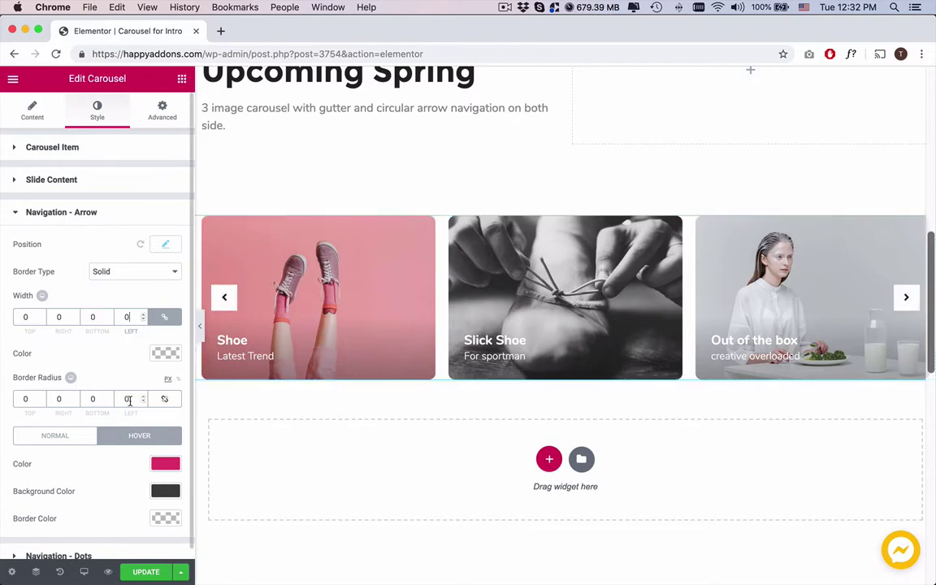
Step: Link the navigation arrows' border radius values, try a radius of 4, and set all four corners to 6 px
drag(129, 402, 114, 400)
key(BackSpace)
text(0)
click(164, 398)
click(53, 400)
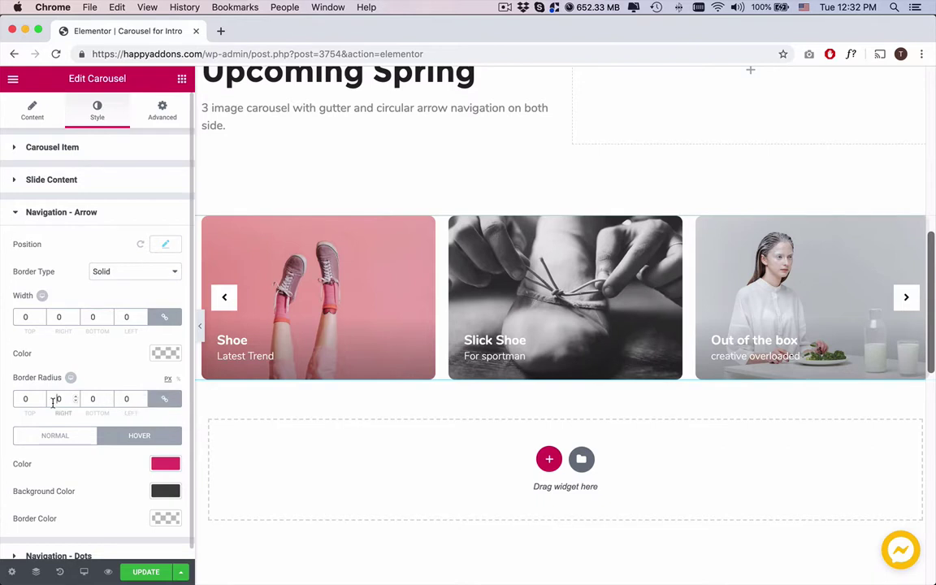
double_click(67, 399)
text(4)
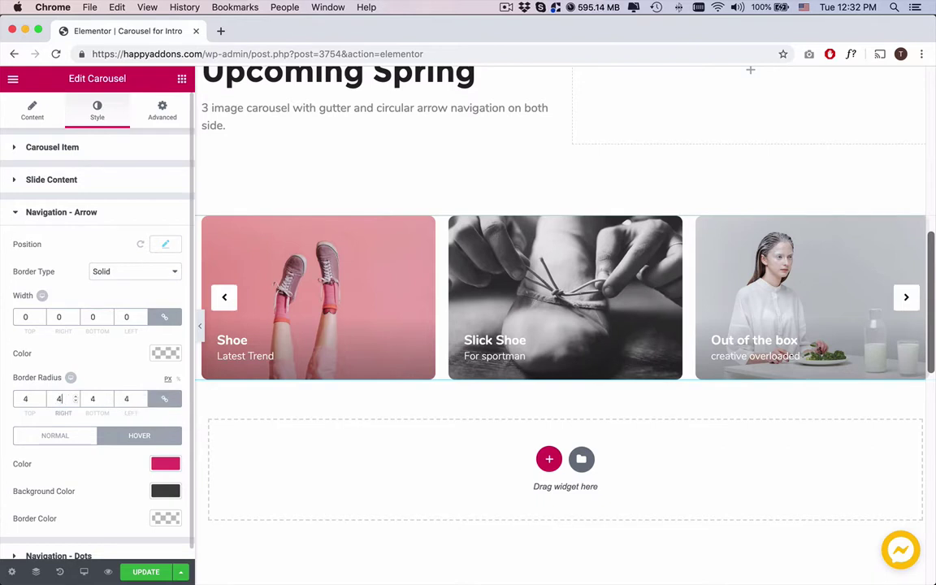
key(BackSpace)
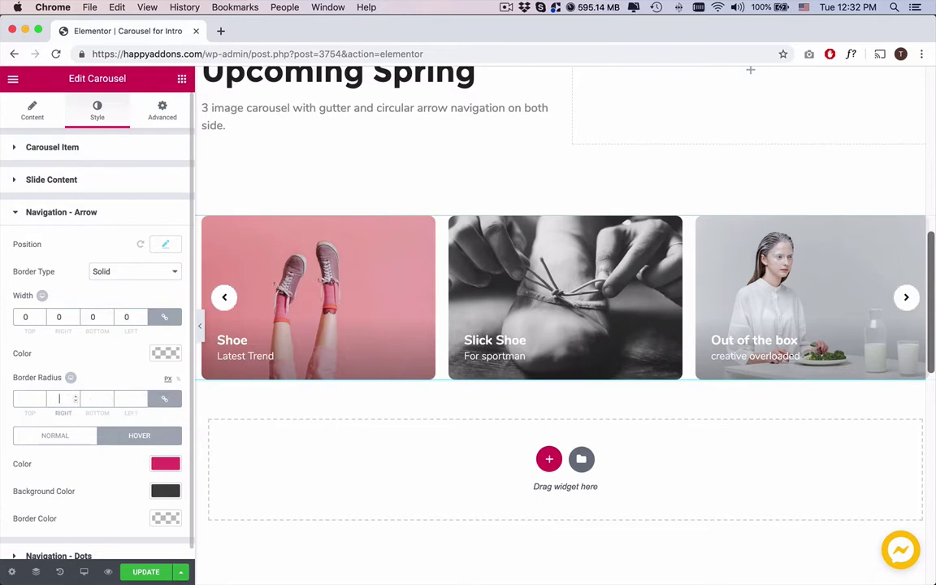
text(6)
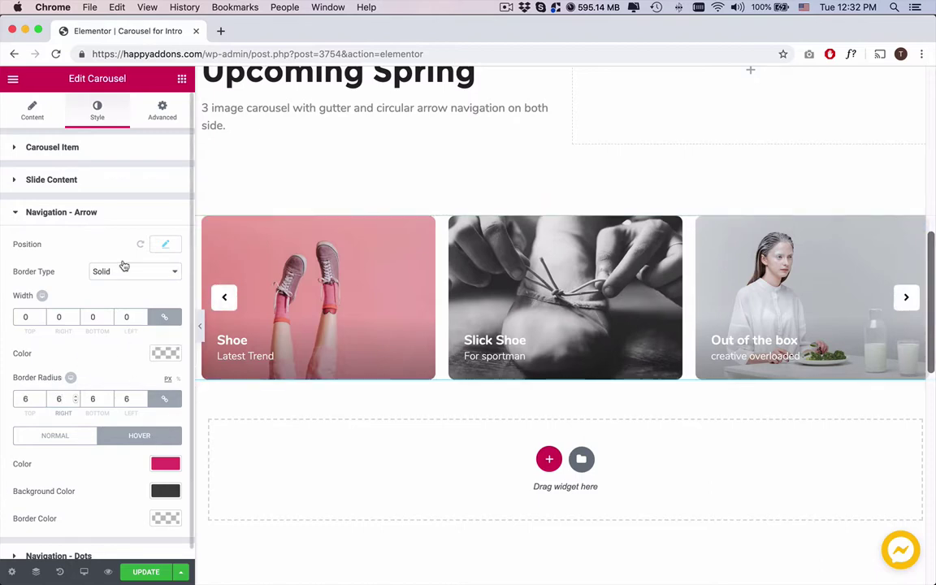
Step: Look over the style options for the navigation dots and return to the carousel's slide list
click(88, 213)
click(89, 247)
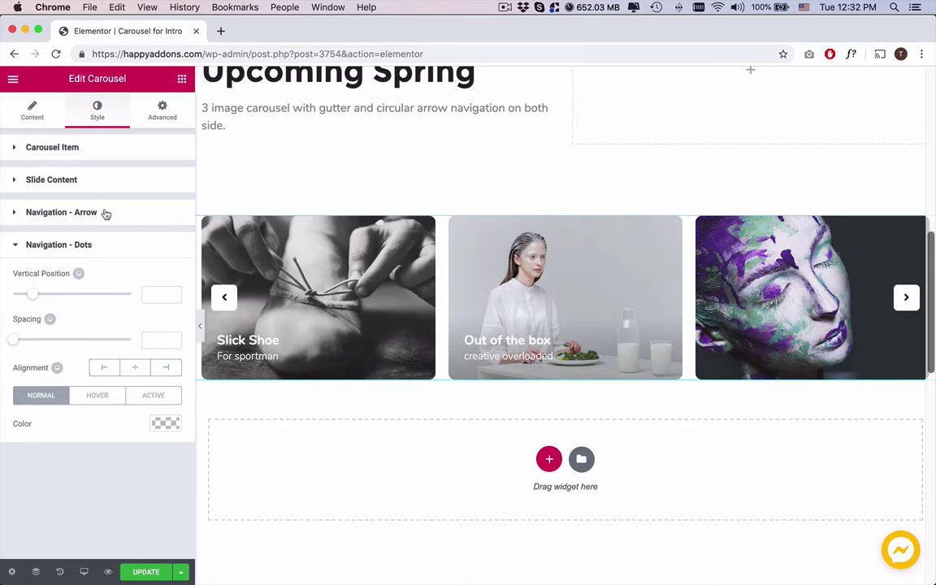
click(32, 116)
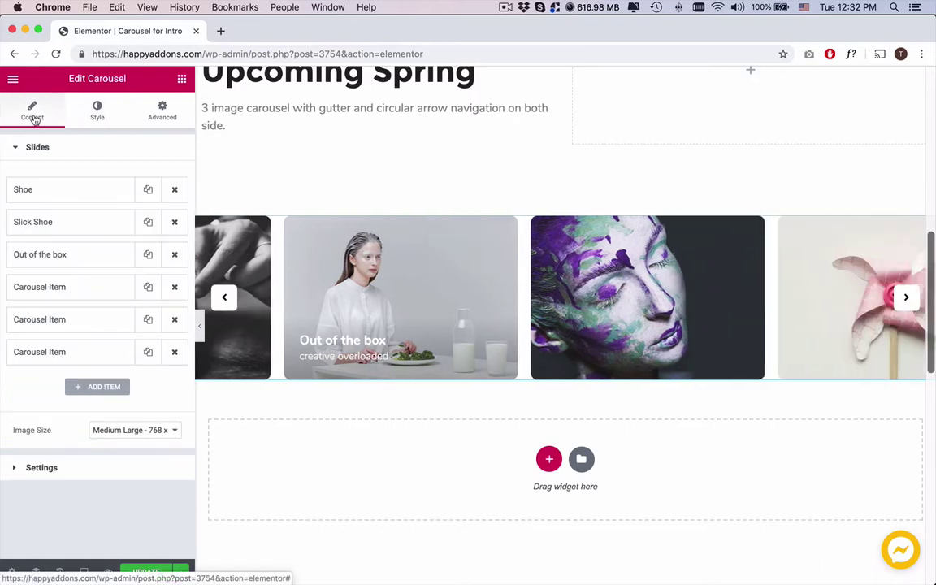